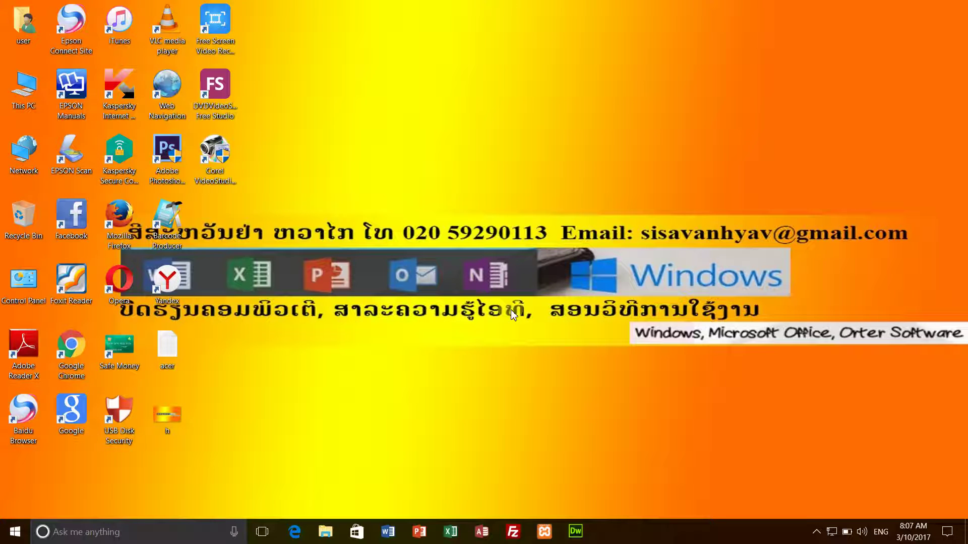
- Refresh the Windows desktop twice from its context menu
{"action": "right_click", "coordinate": [314, 271]}
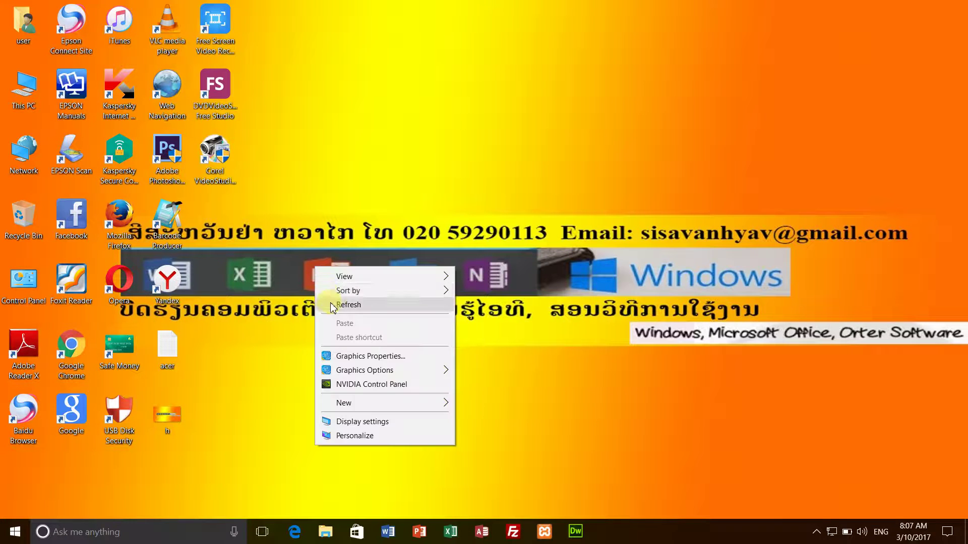
{"action": "left_click", "coordinate": [331, 303]}
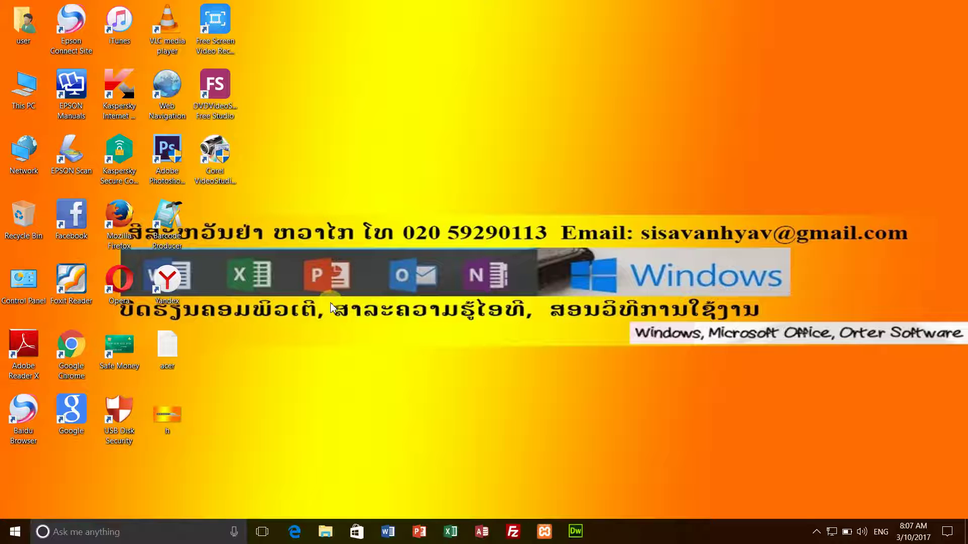
{"action": "right_click", "coordinate": [331, 307]}
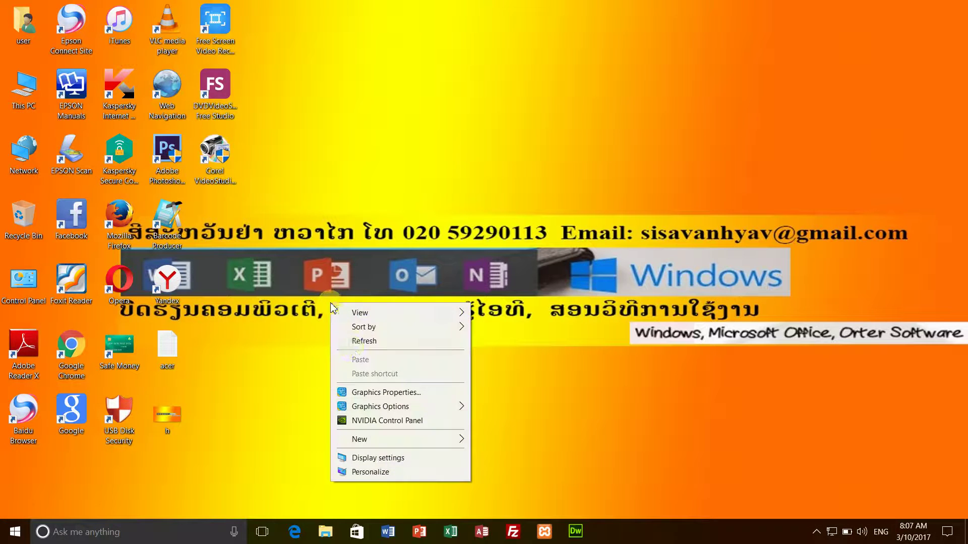
{"action": "left_click", "coordinate": [353, 345]}
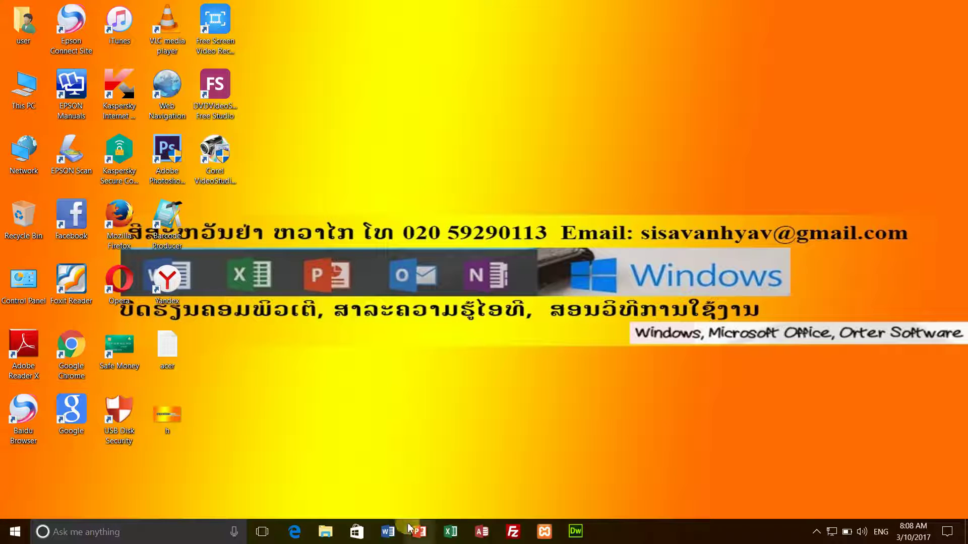
- Launch Word 2016 from the Start menu and create a blank document
{"action": "left_click", "coordinate": [4, 538]}
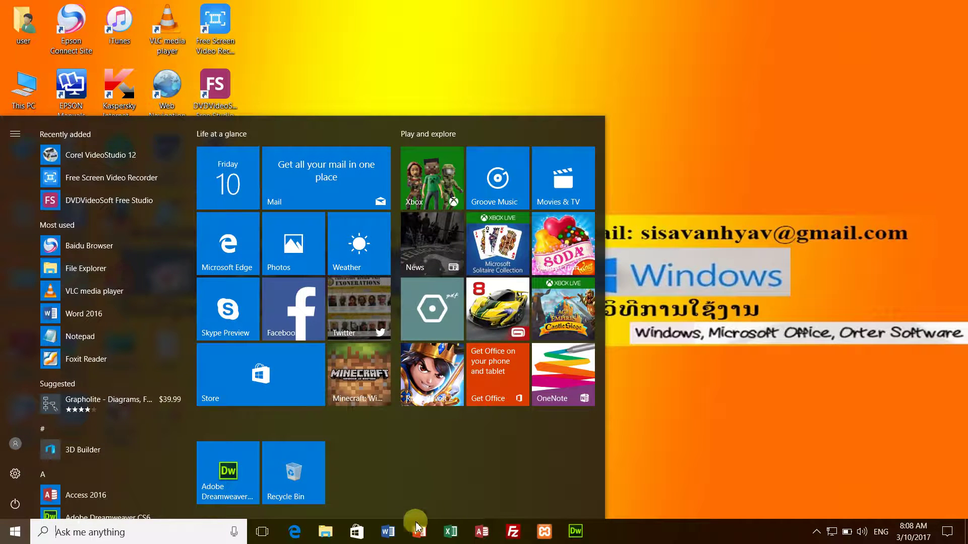
{"action": "left_click", "coordinate": [387, 535]}
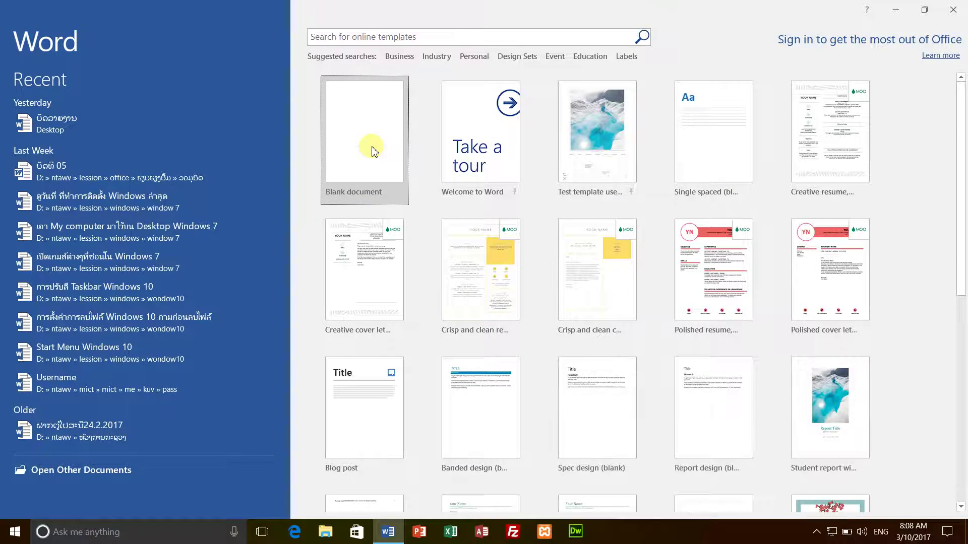
{"action": "left_click", "coordinate": [371, 147]}
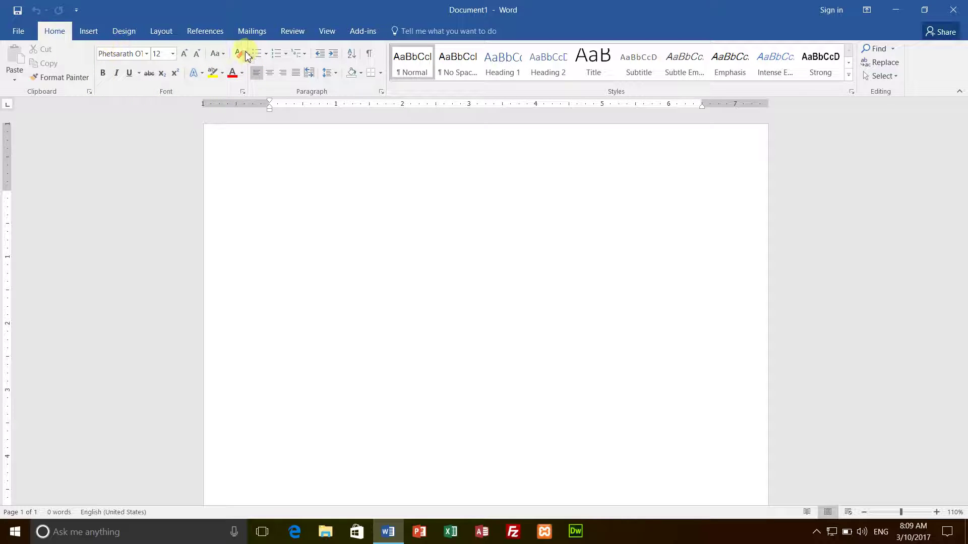
- In the Font dialog, set Latin text to Phetsarath OT at 12 pt, with complex scripts in Phetsarath OT
{"action": "left_click", "coordinate": [242, 92]}
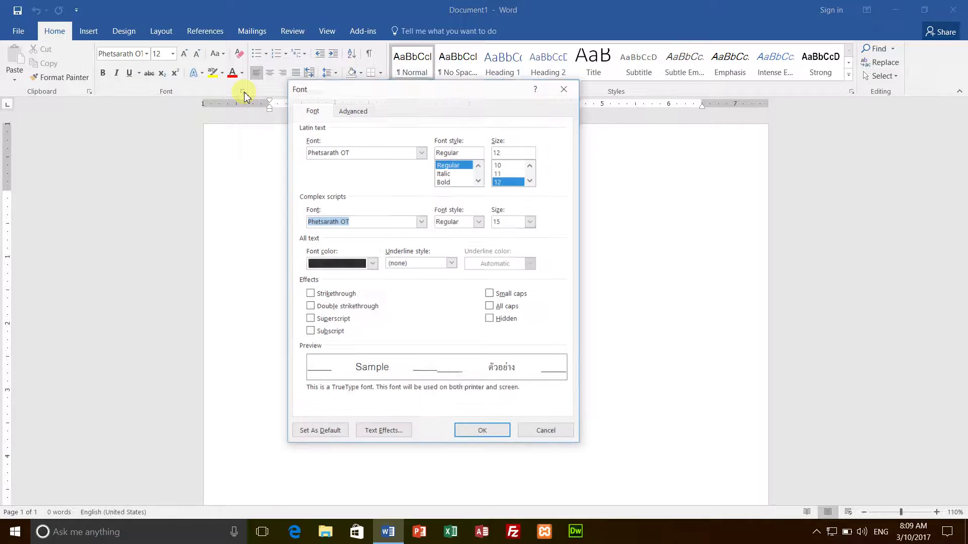
{"action": "left_click", "coordinate": [319, 113]}
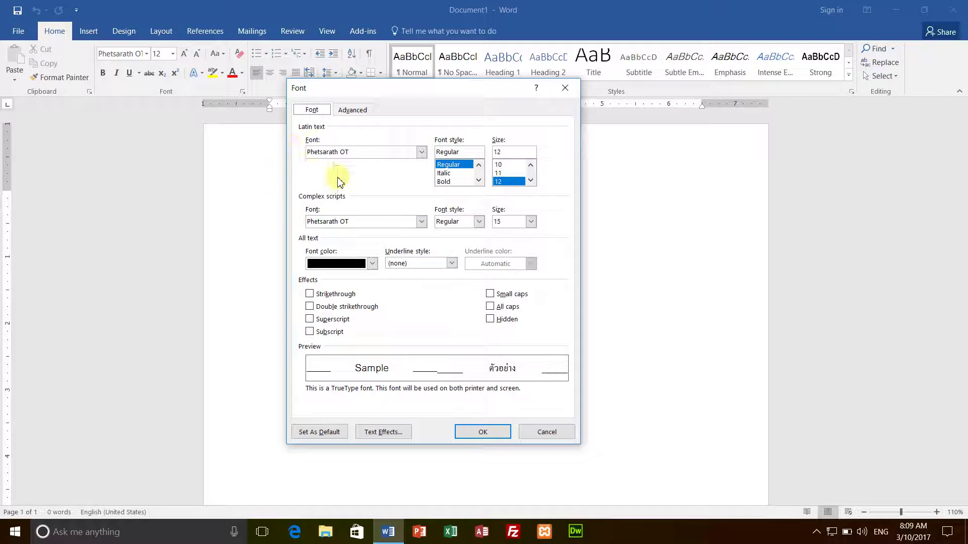
{"action": "left_click", "coordinate": [421, 154]}
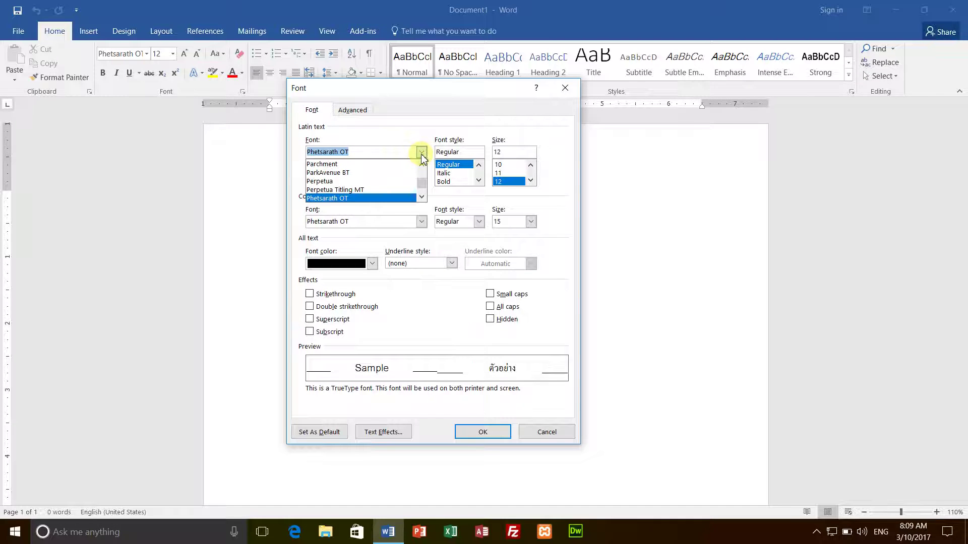
{"action": "left_click", "coordinate": [421, 197]}
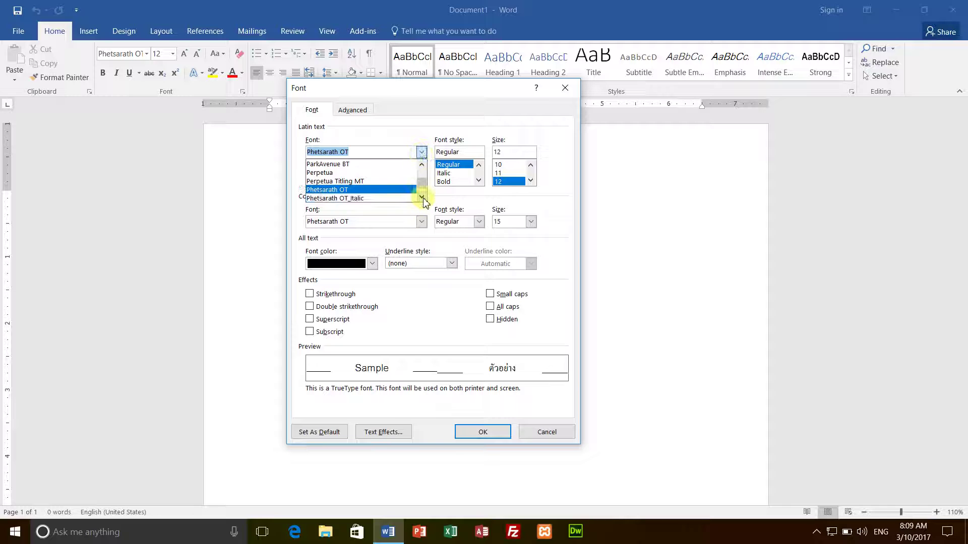
{"action": "left_click", "coordinate": [422, 197]}
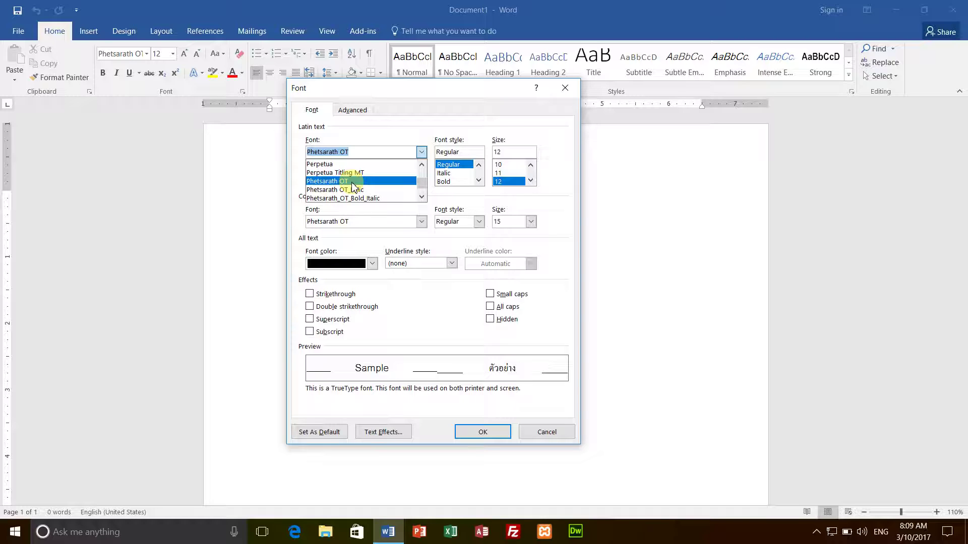
{"action": "left_click", "coordinate": [466, 103]}
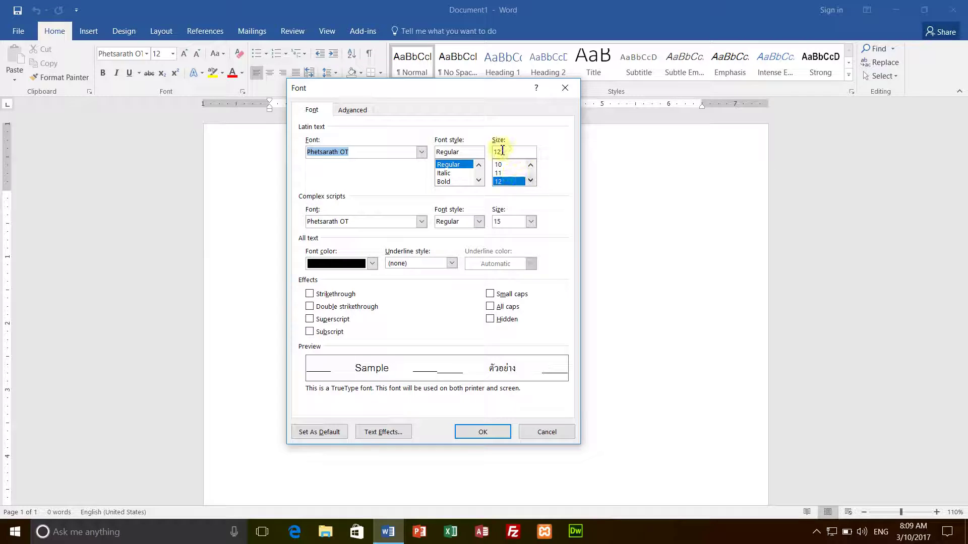
{"action": "left_click", "coordinate": [515, 182]}
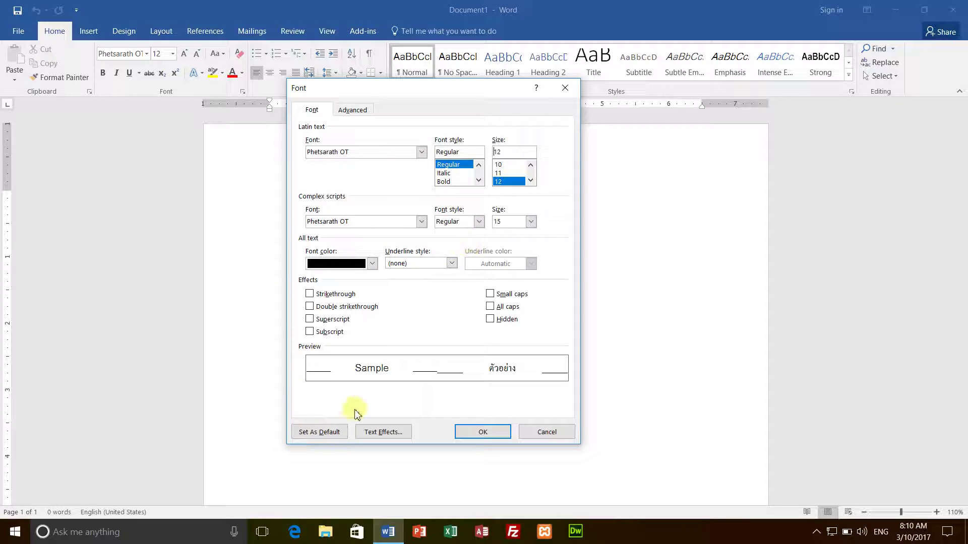
- Save Phetsarath OT 12 pt as default for all Normal-template documents and confirm with OK
{"action": "left_click", "coordinate": [310, 441]}
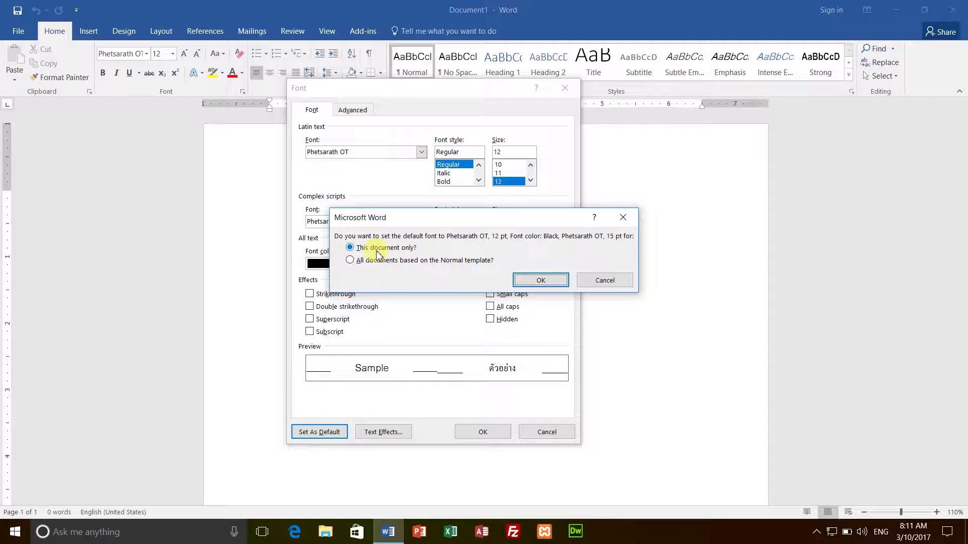
{"action": "left_click", "coordinate": [351, 261]}
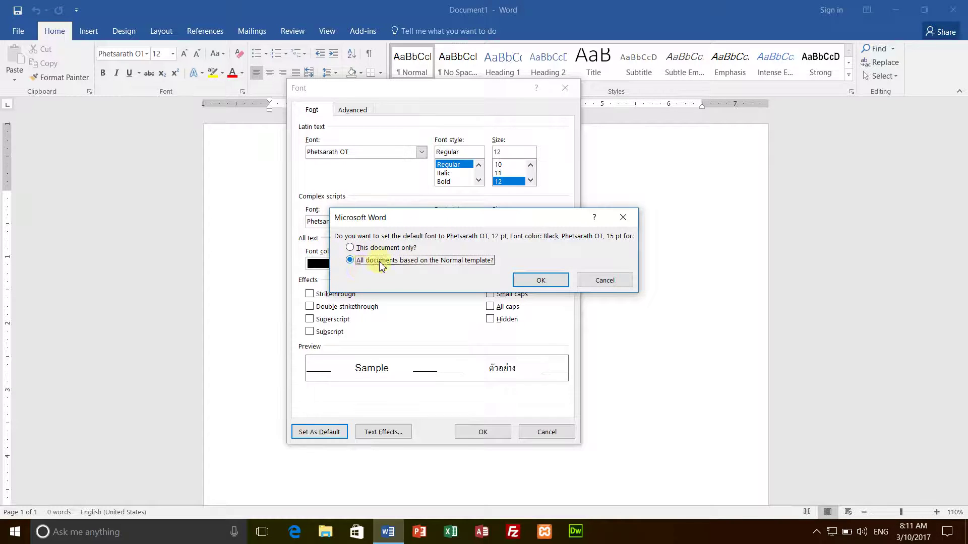
{"action": "left_click", "coordinate": [536, 281]}
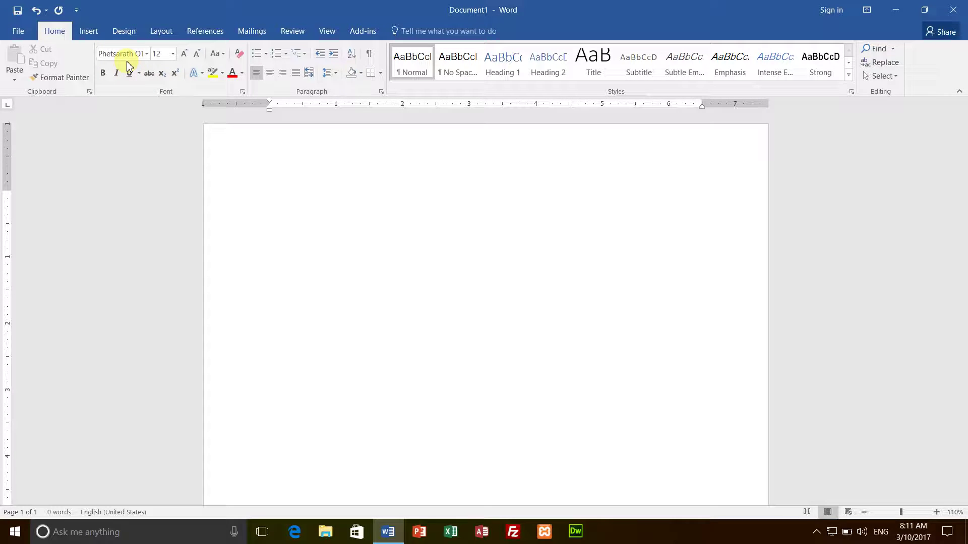
- Close Word, discarding Document1 without saving
{"action": "left_click", "coordinate": [953, 10]}
{"action": "left_click", "coordinate": [434, 291]}
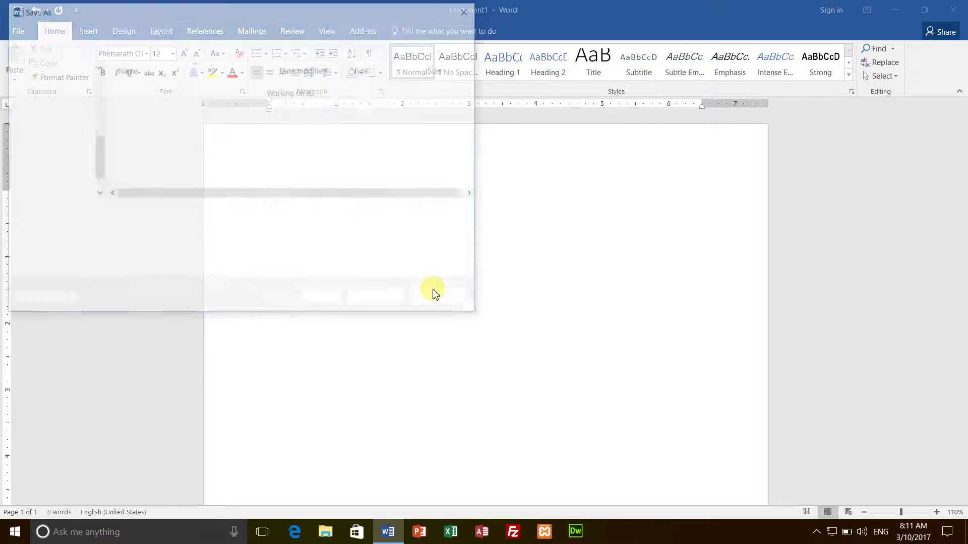
{"action": "left_click", "coordinate": [441, 299]}
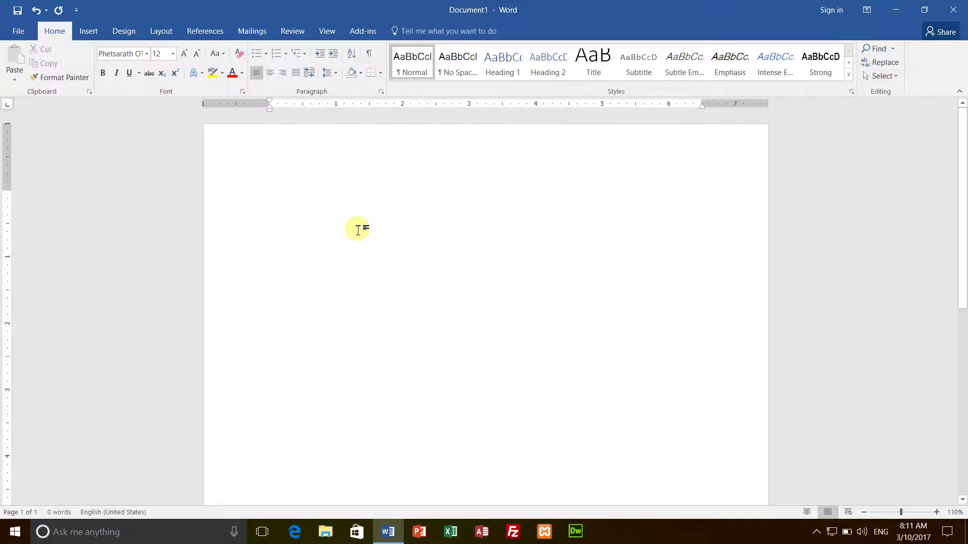
{"action": "left_click", "coordinate": [961, 4]}
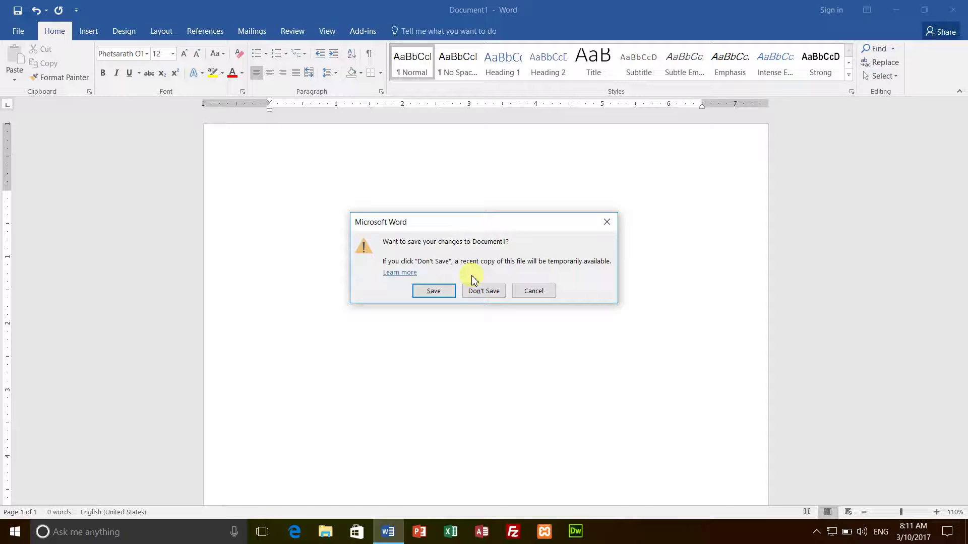
{"action": "left_click", "coordinate": [479, 291]}
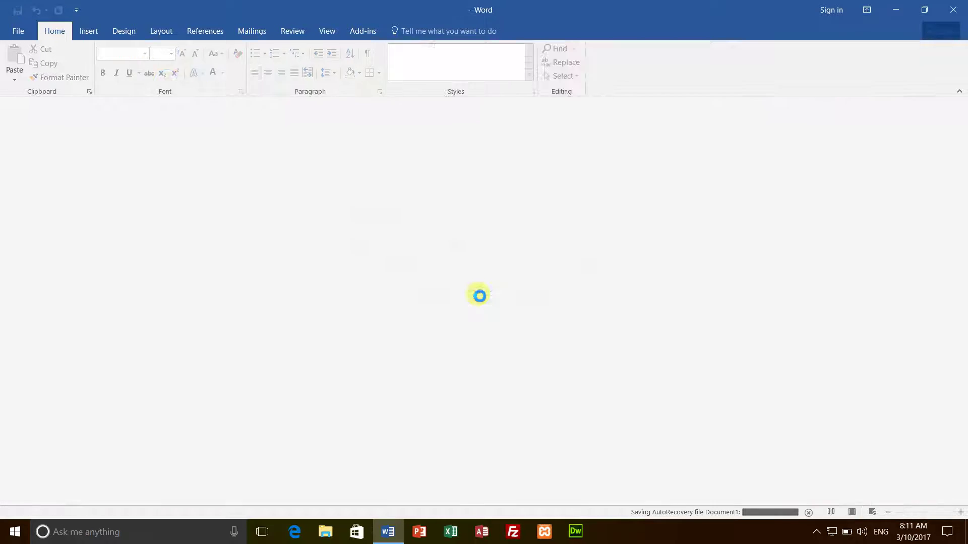
- Refresh the Windows desktop several times
{"action": "right_click", "coordinate": [382, 250]}
{"action": "left_click", "coordinate": [407, 293]}
{"action": "right_click", "coordinate": [359, 252]}
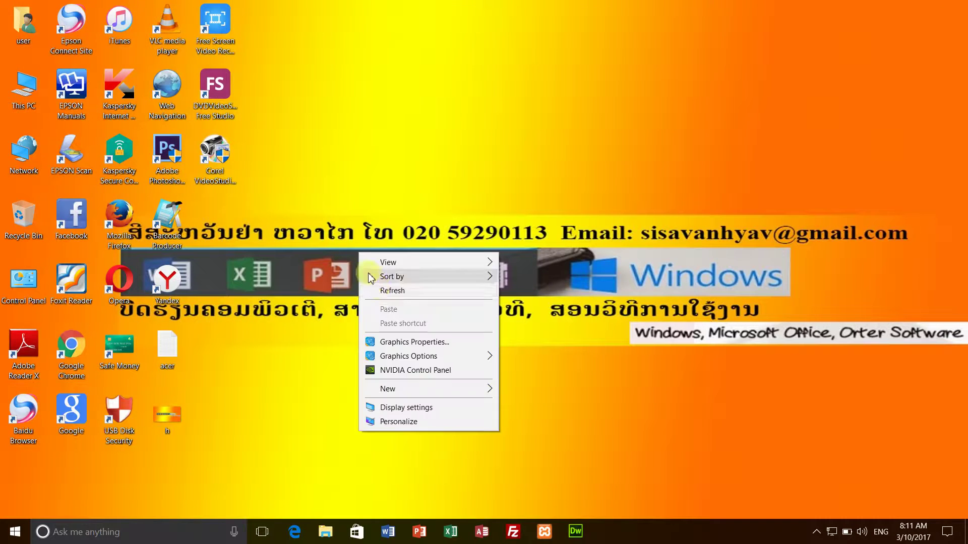
{"action": "left_click", "coordinate": [377, 288]}
{"action": "right_click", "coordinate": [348, 250]}
{"action": "left_click", "coordinate": [368, 289]}
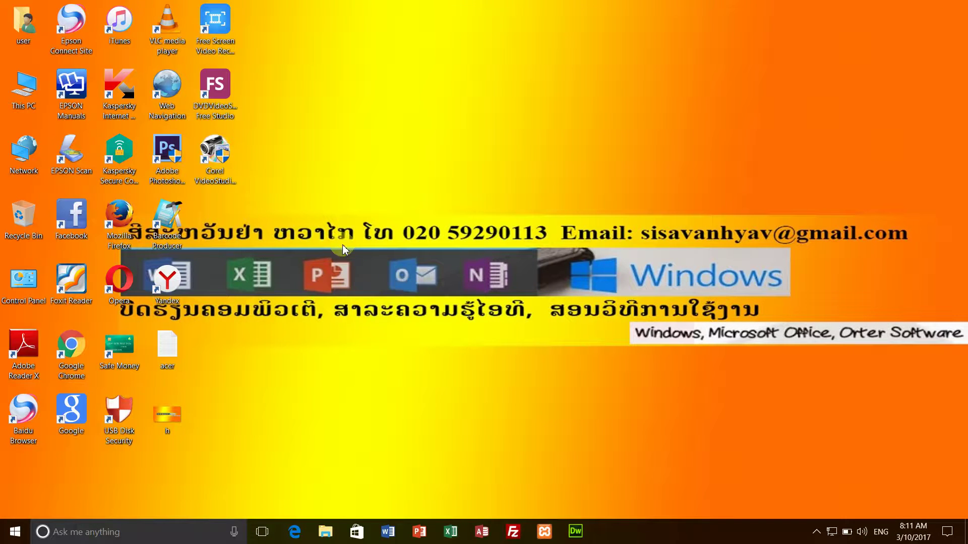
{"action": "right_click", "coordinate": [341, 232]}
{"action": "left_click", "coordinate": [355, 269]}
{"action": "left_click", "coordinate": [387, 532]}
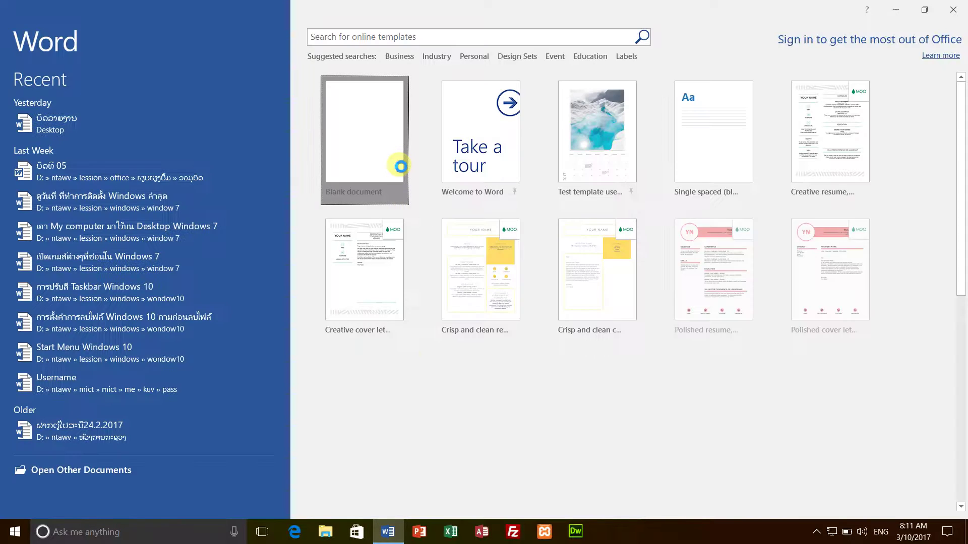
{"action": "left_click", "coordinate": [400, 166]}
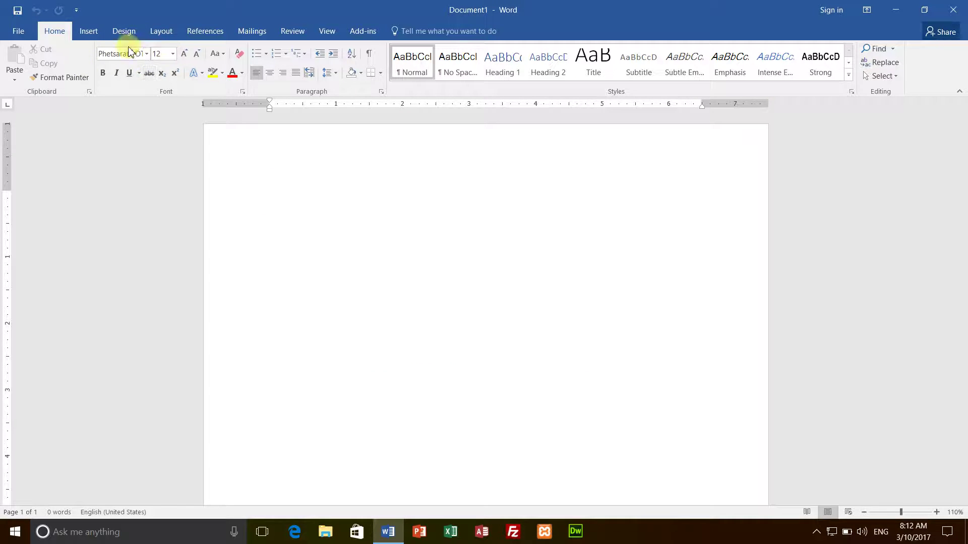
{"action": "left_click", "coordinate": [963, 9]}
{"action": "right_click", "coordinate": [409, 228]}
{"action": "left_click", "coordinate": [434, 261]}
{"action": "right_click", "coordinate": [421, 234]}
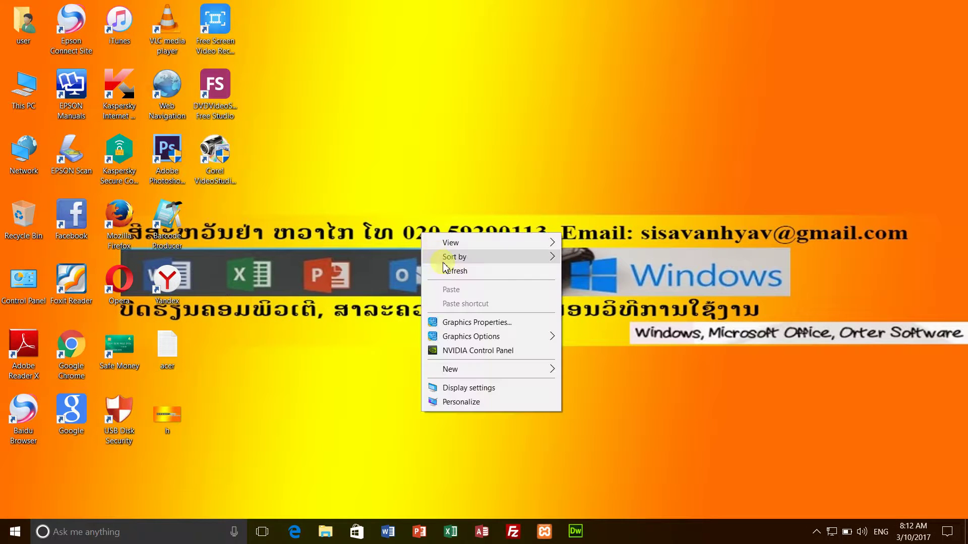
{"action": "left_click", "coordinate": [446, 270]}
{"action": "right_click", "coordinate": [445, 286]}
{"action": "left_click", "coordinate": [474, 324]}
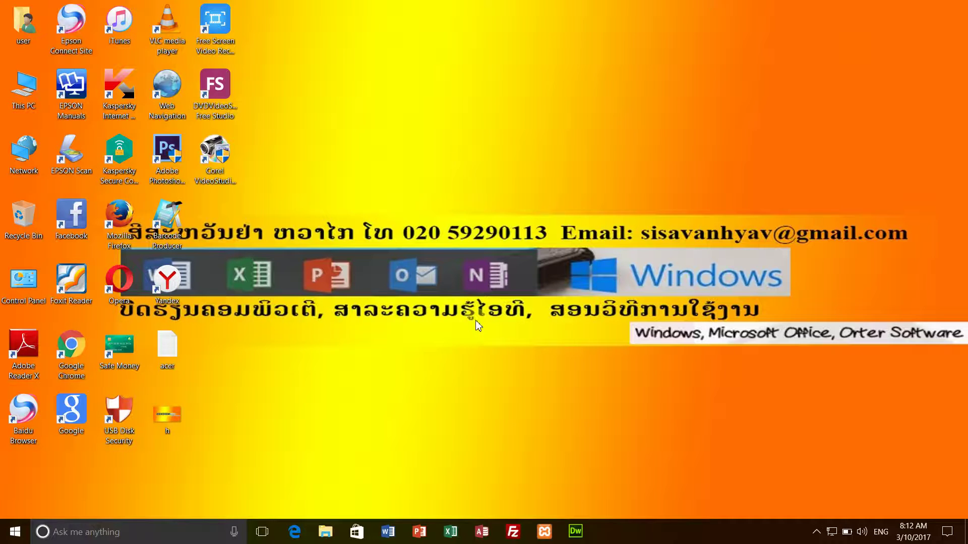
{"action": "right_click", "coordinate": [353, 200]}
- Open a blank Excel workbook and select cell C4, then the block A4:K21
{"action": "left_click", "coordinate": [373, 241]}
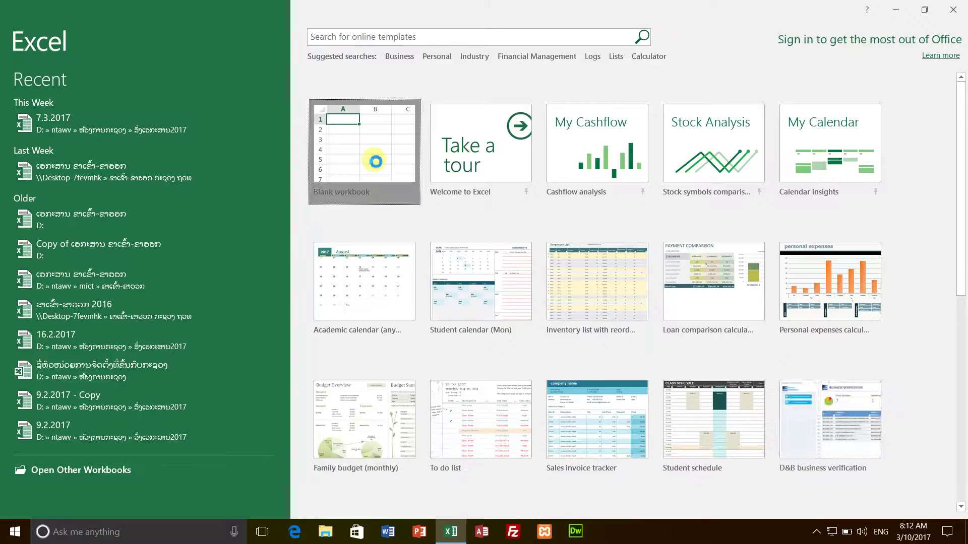
{"action": "left_click", "coordinate": [376, 161]}
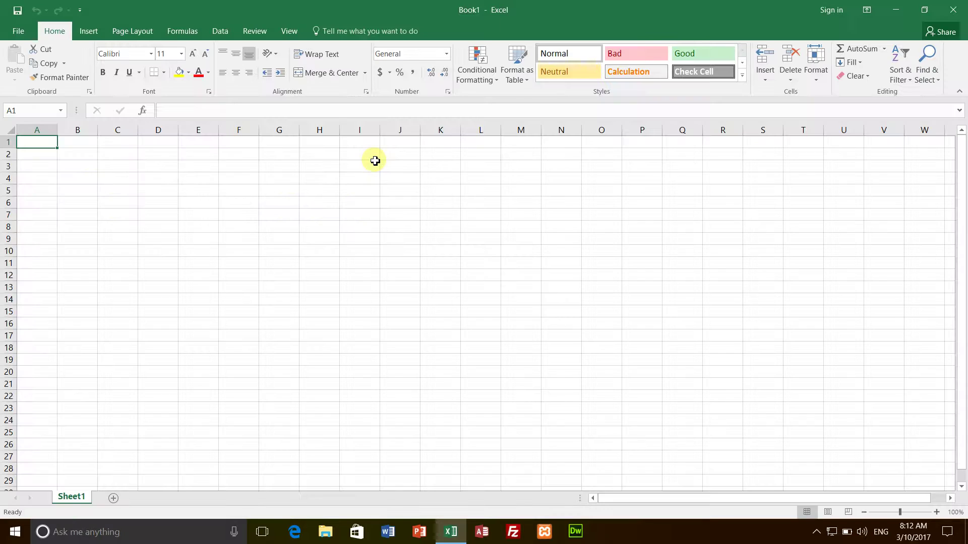
{"action": "left_click_drag", "start_coordinate": [48, 143], "coordinate": [375, 292]}
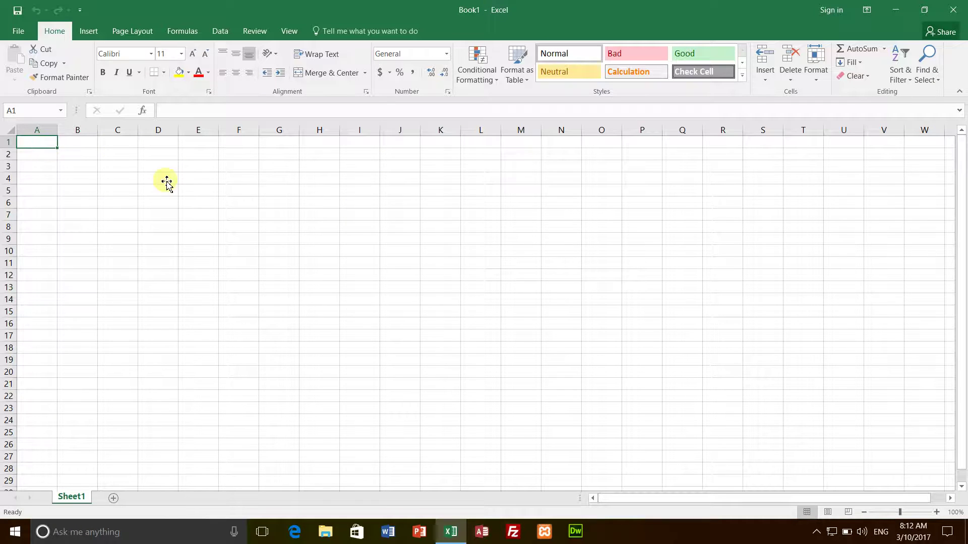
{"action": "left_click", "coordinate": [108, 179]}
{"action": "left_click_drag", "start_coordinate": [39, 172], "coordinate": [468, 376]}
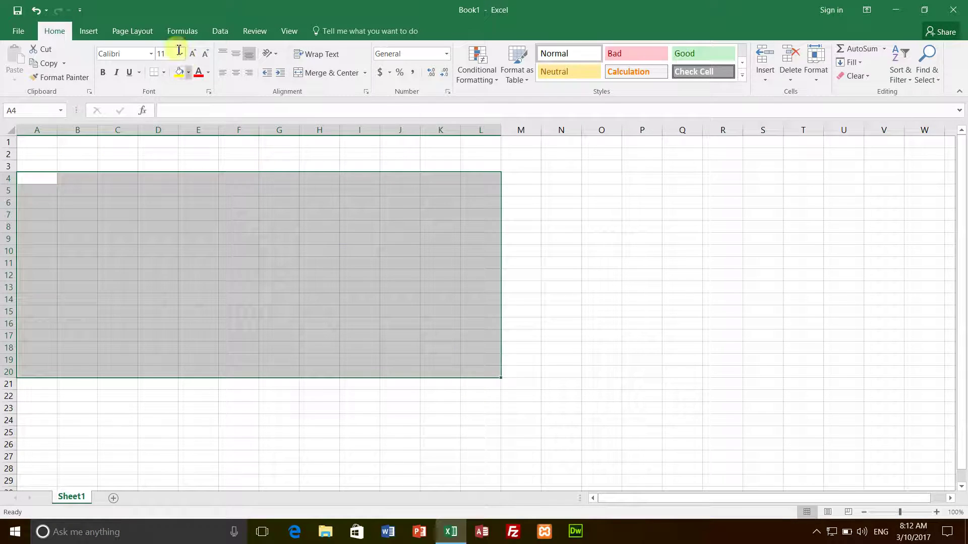
- Select A8:G14 and view the font list without changing the font
{"action": "left_click", "coordinate": [159, 253]}
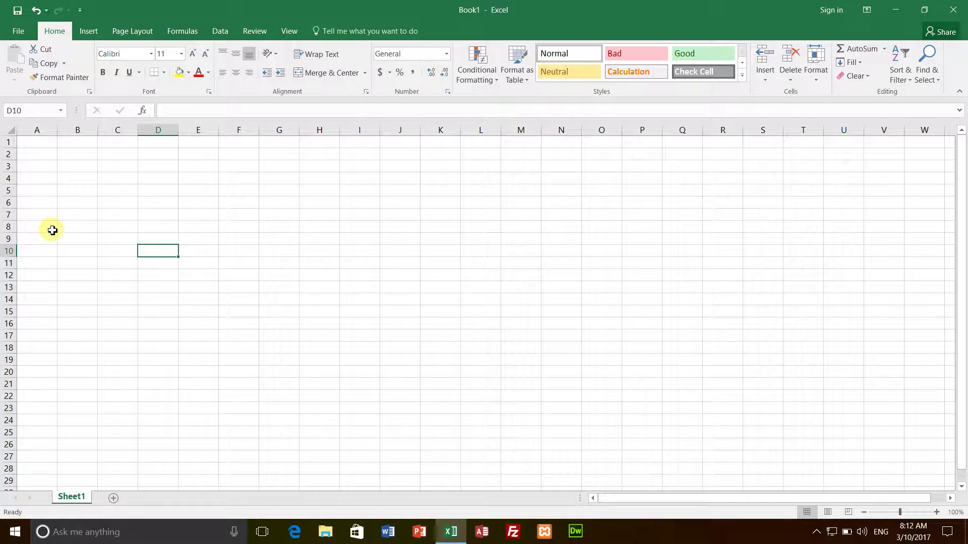
{"action": "left_click_drag", "start_coordinate": [37, 227], "coordinate": [270, 297]}
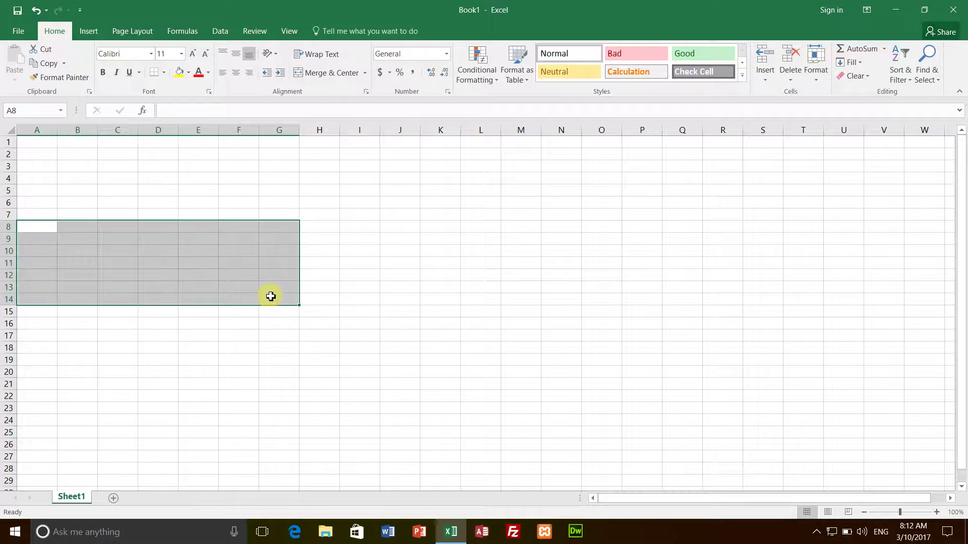
{"action": "left_click", "coordinate": [150, 54]}
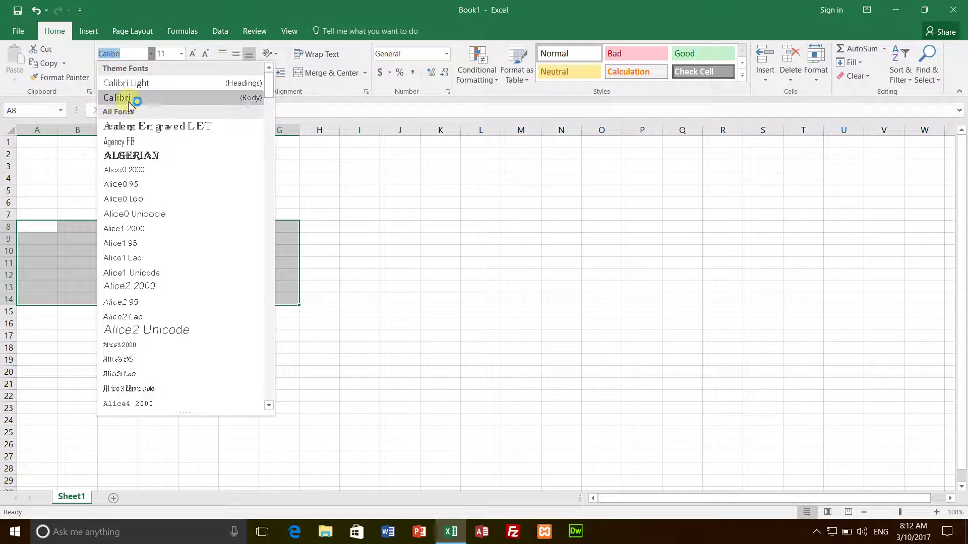
{"action": "left_click", "coordinate": [413, 286]}
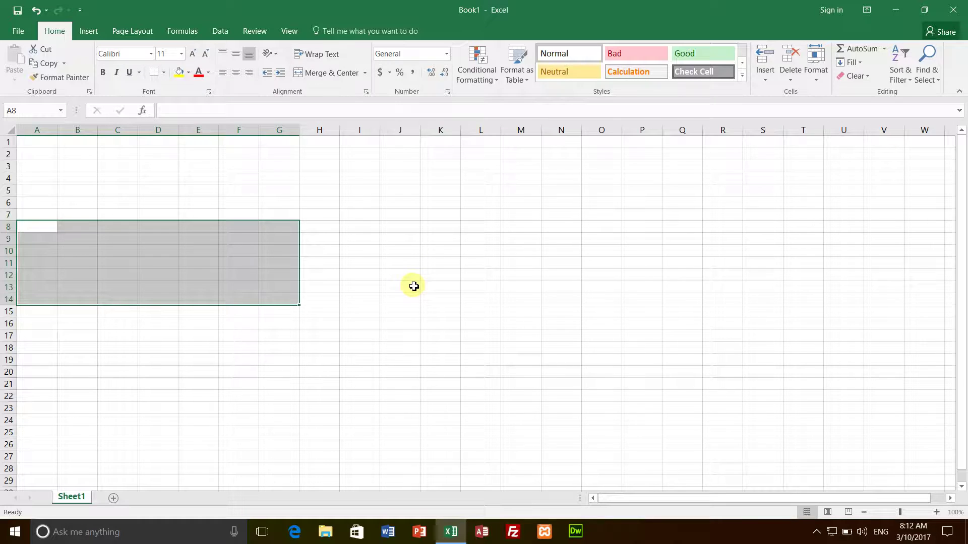
{"action": "left_click", "coordinate": [102, 262]}
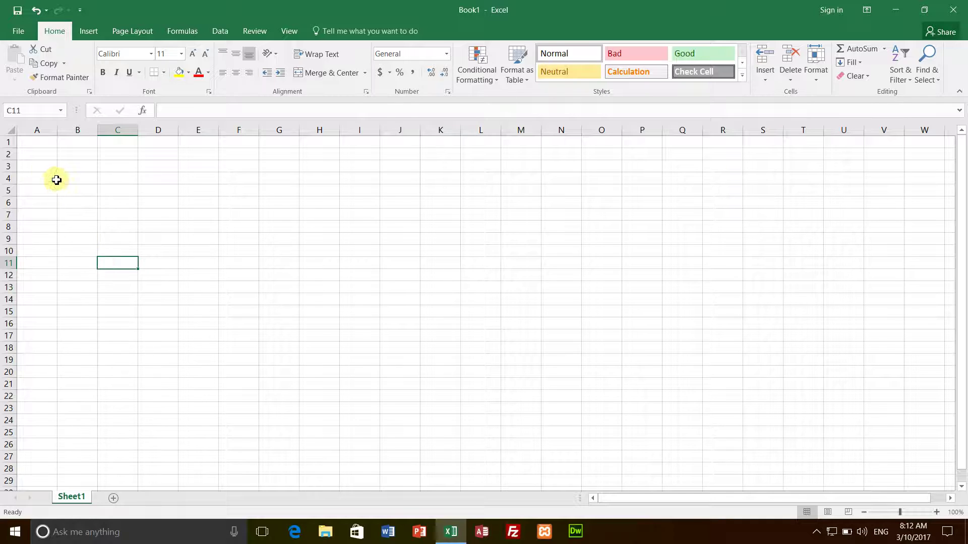
- Select A1:G11, make A2 active, and open the File backstage Info page
{"action": "mouse_move", "coordinate": [32, 143]}
{"action": "left_mouse_down"}
{"action": "mouse_move", "coordinate": [267, 174]}
{"action": "mouse_move", "coordinate": [260, 263]}
{"action": "left_mouse_up"}
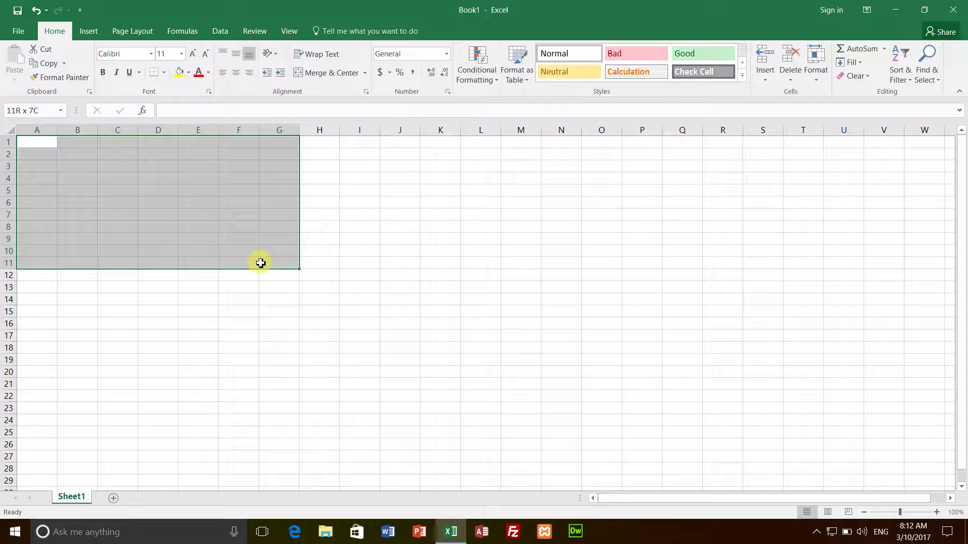
{"action": "left_click", "coordinate": [25, 144]}
{"action": "left_click", "coordinate": [52, 155]}
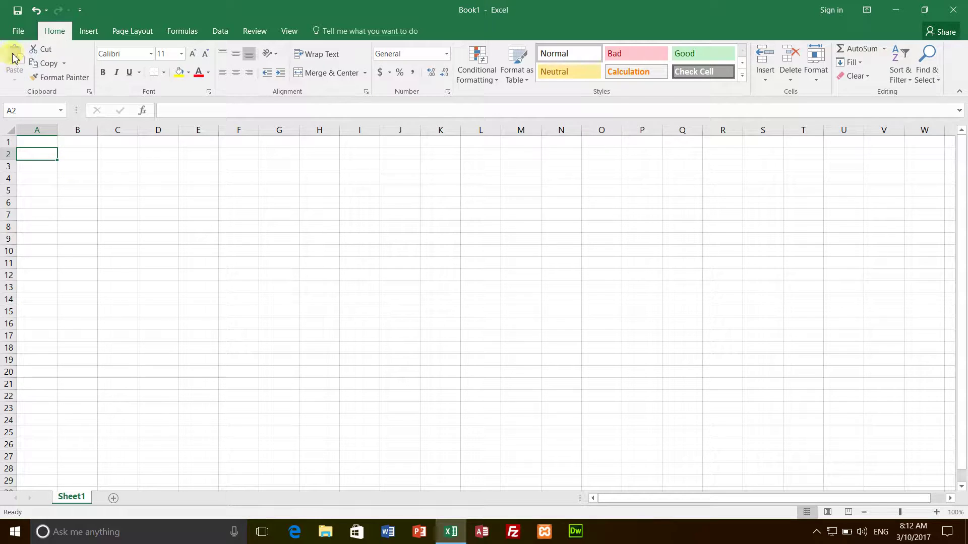
{"action": "left_click", "coordinate": [26, 36]}
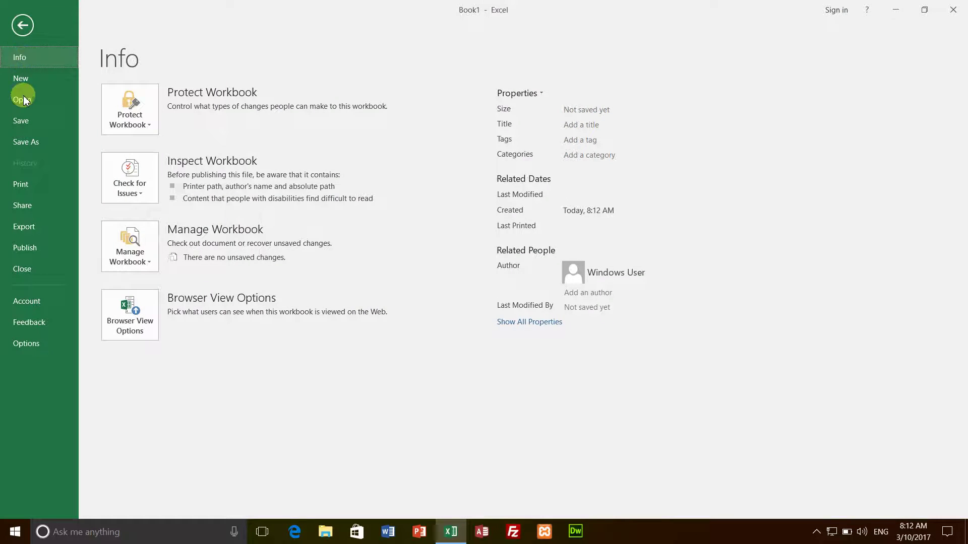
- Open Excel Options on the General page from the File backstage
{"action": "left_click", "coordinate": [37, 344]}
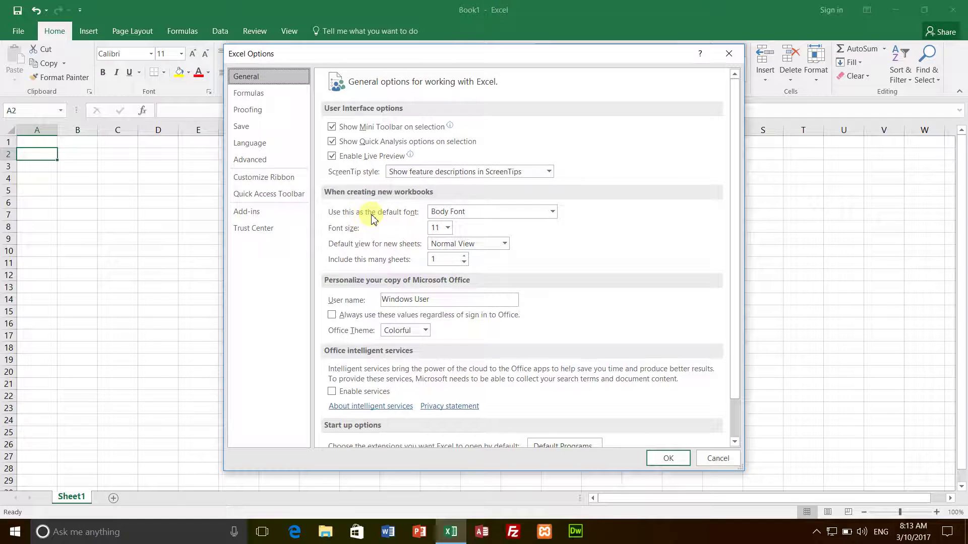
- Set the new-workbook default font to Phetsarath OT, size 14, and apply with OK
{"action": "left_click", "coordinate": [552, 212]}
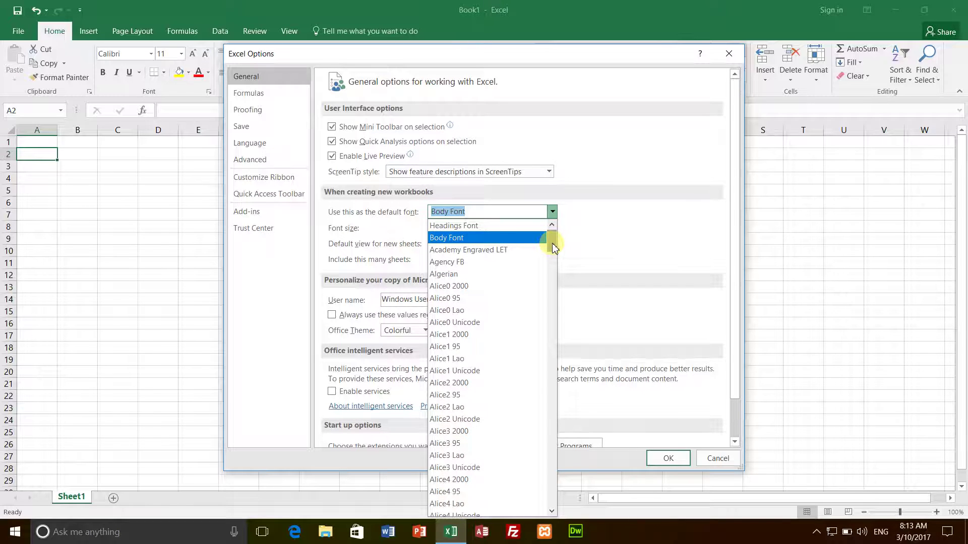
{"action": "left_click_drag", "start_coordinate": [553, 246], "coordinate": [552, 441]}
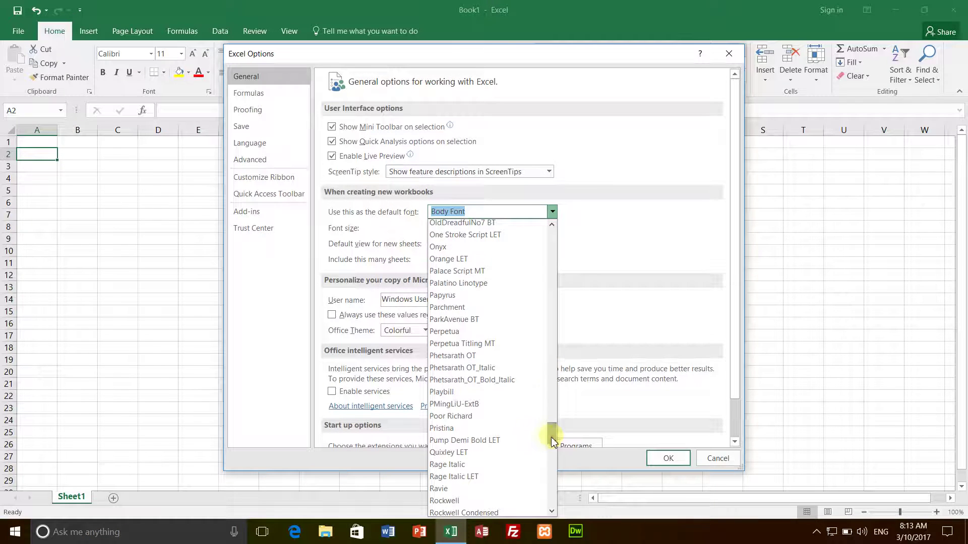
{"action": "left_click", "coordinate": [486, 356]}
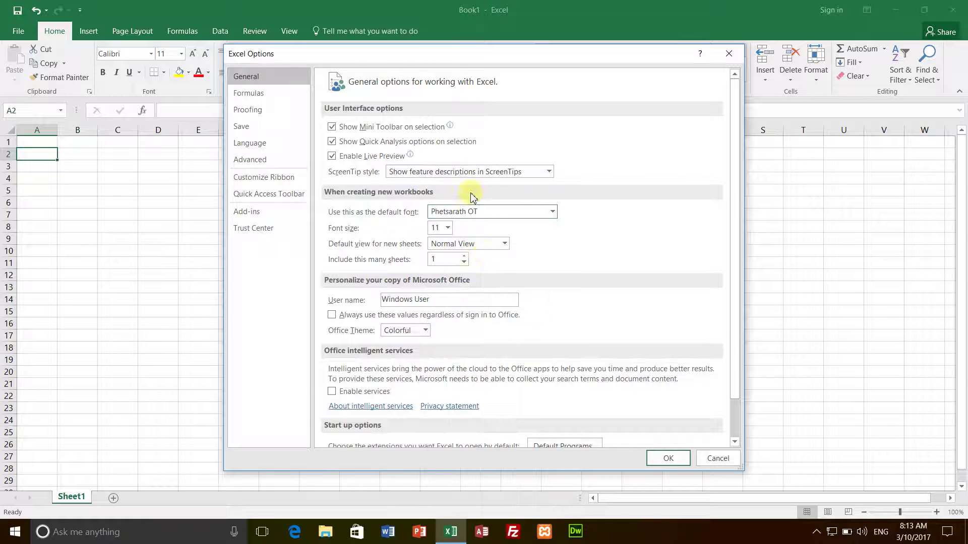
{"action": "left_click", "coordinate": [553, 214]}
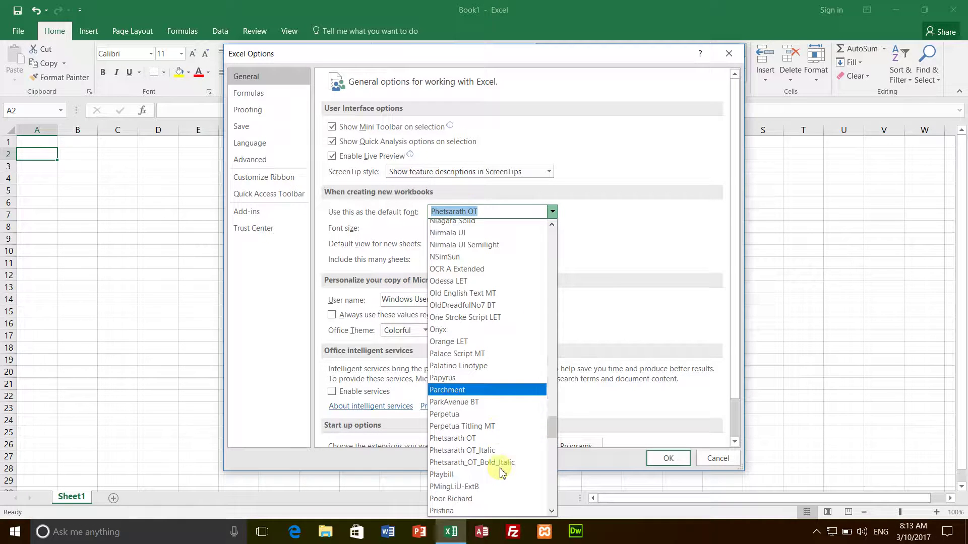
{"action": "left_click", "coordinate": [474, 443]}
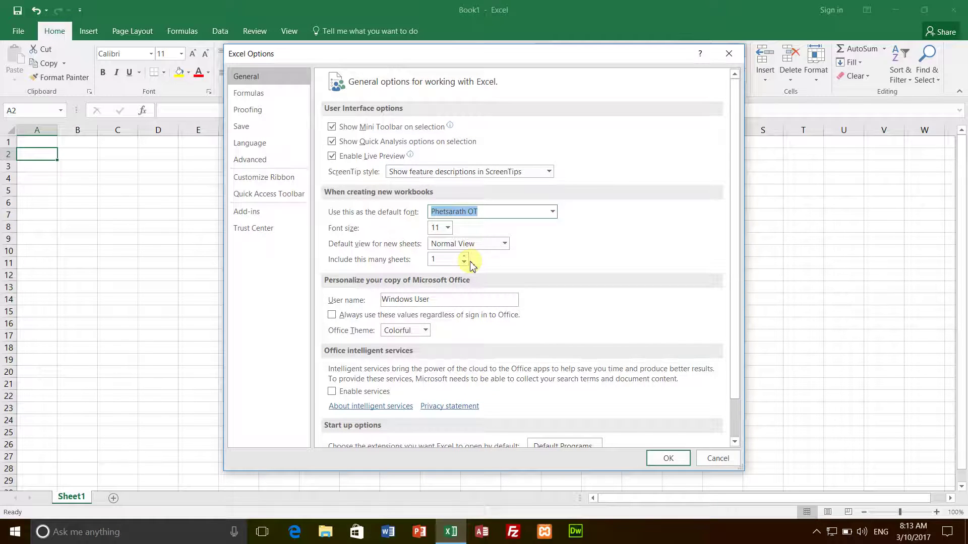
{"action": "left_click", "coordinate": [449, 229]}
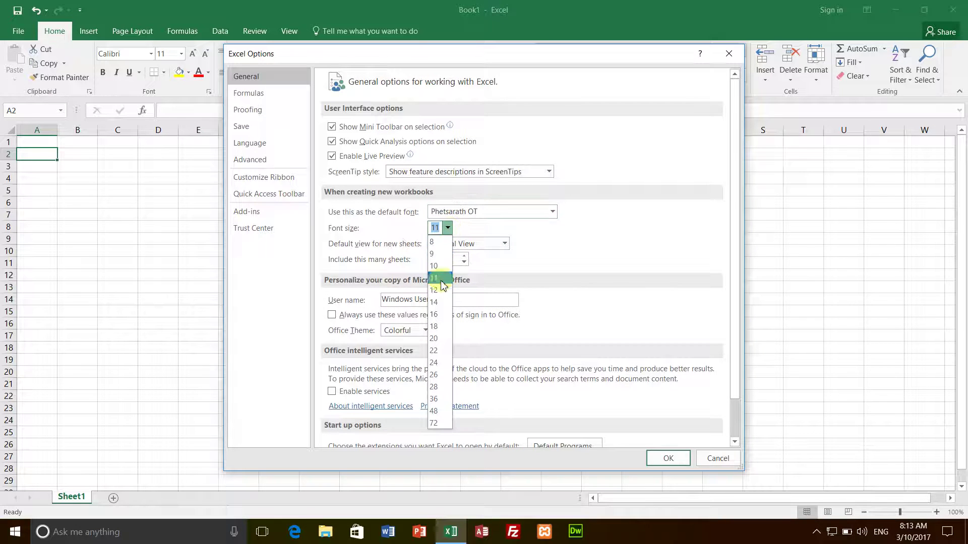
{"action": "left_click", "coordinate": [440, 301]}
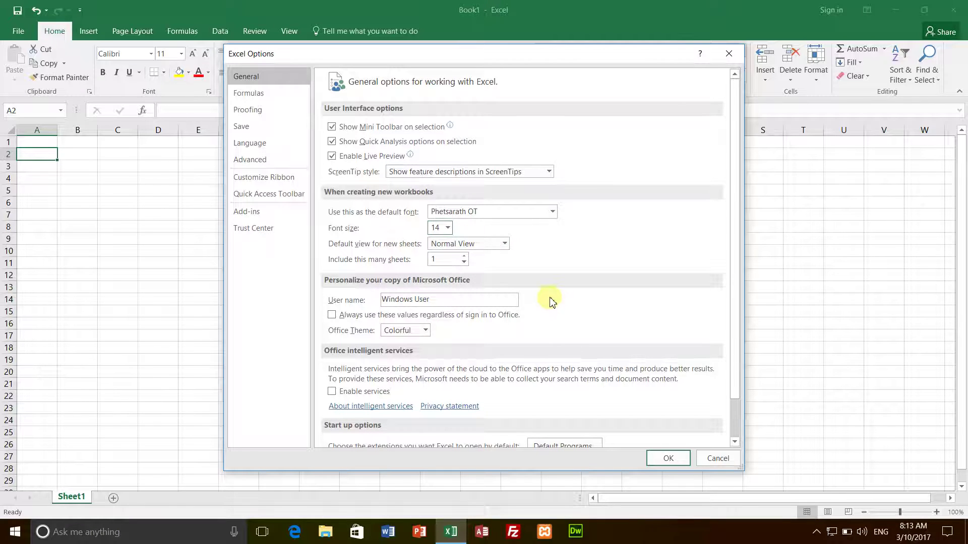
{"action": "left_click", "coordinate": [505, 249]}
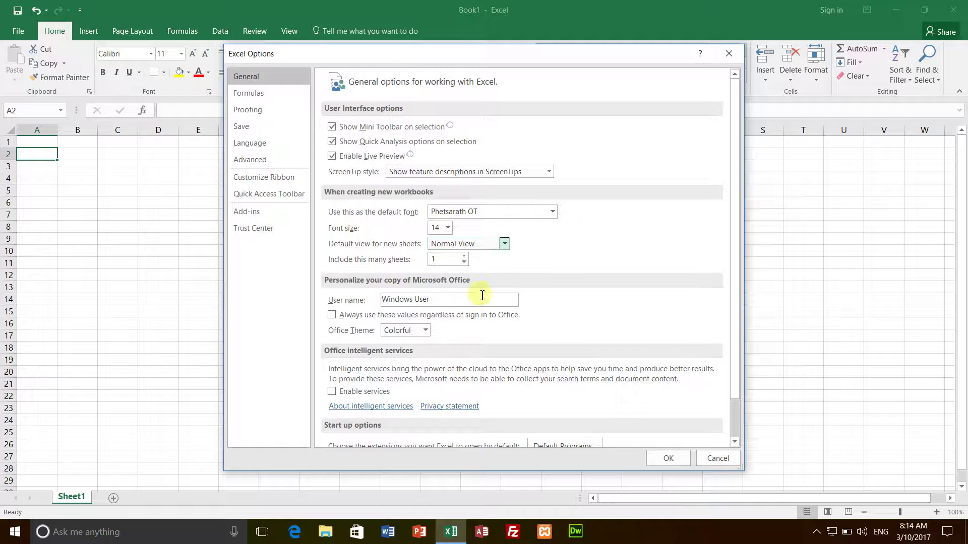
{"action": "scroll", "coordinate": [479, 298], "scroll_direction": "down", "scroll_amount": 2}
{"action": "scroll", "coordinate": [483, 300], "scroll_direction": "up", "scroll_amount": 2}
{"action": "scroll", "coordinate": [573, 423], "scroll_direction": "down", "scroll_amount": 2}
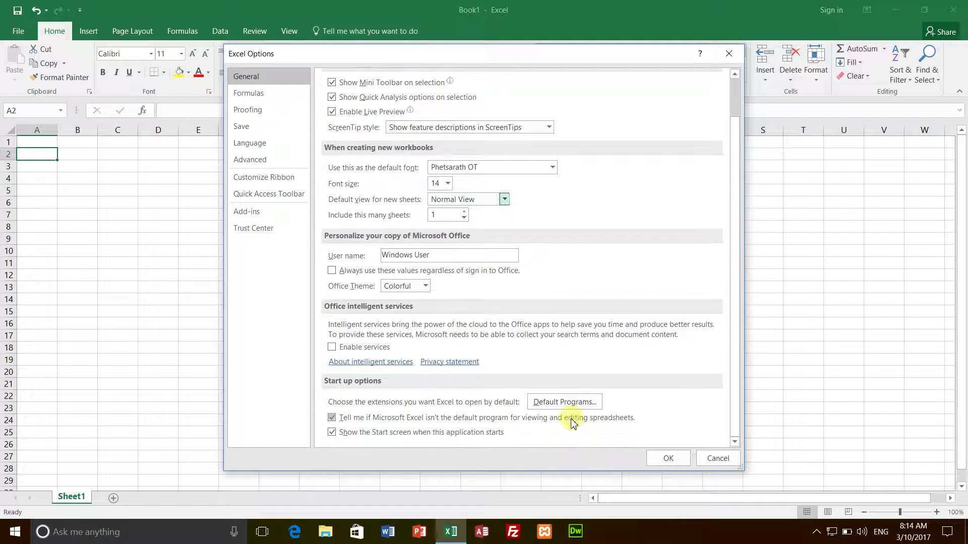
{"action": "left_click", "coordinate": [671, 458]}
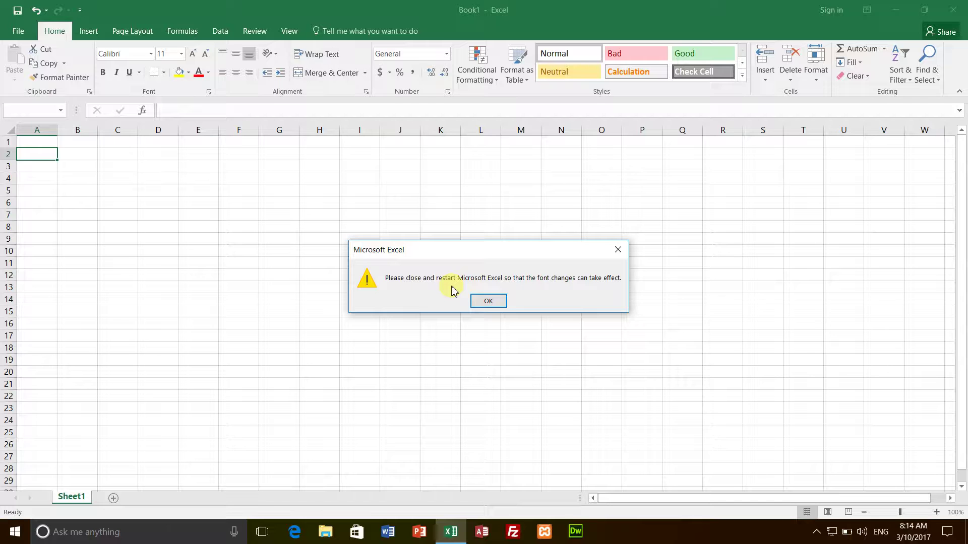
- Acknowledge the restart message and close Excel without saving Book1
{"action": "left_click", "coordinate": [482, 301]}
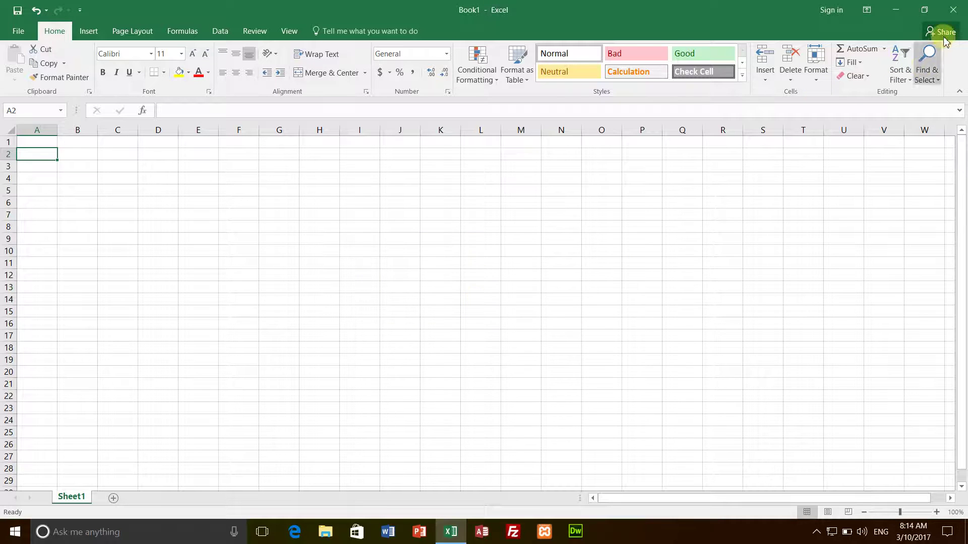
{"action": "left_click", "coordinate": [953, 9]}
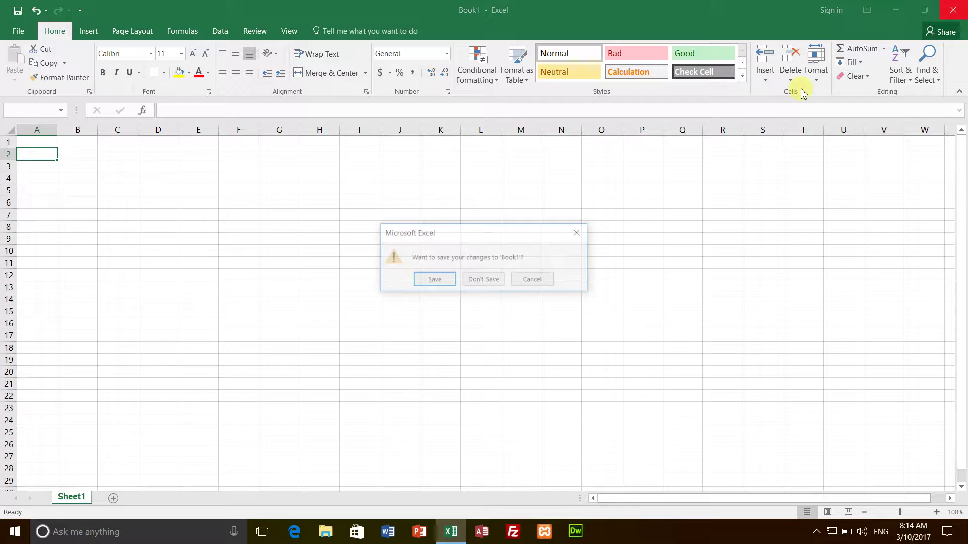
{"action": "left_click", "coordinate": [479, 283]}
- Refresh the desktop twice and relaunch Excel from the taskbar
{"action": "right_click", "coordinate": [437, 255]}
{"action": "left_click", "coordinate": [461, 295]}
{"action": "right_click", "coordinate": [461, 295]}
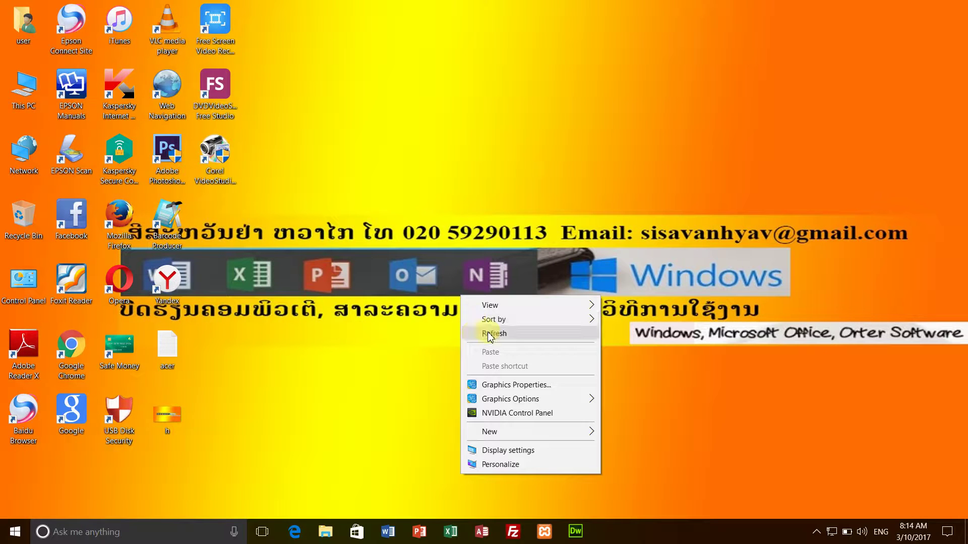
{"action": "left_click", "coordinate": [488, 334]}
{"action": "left_click", "coordinate": [446, 533]}
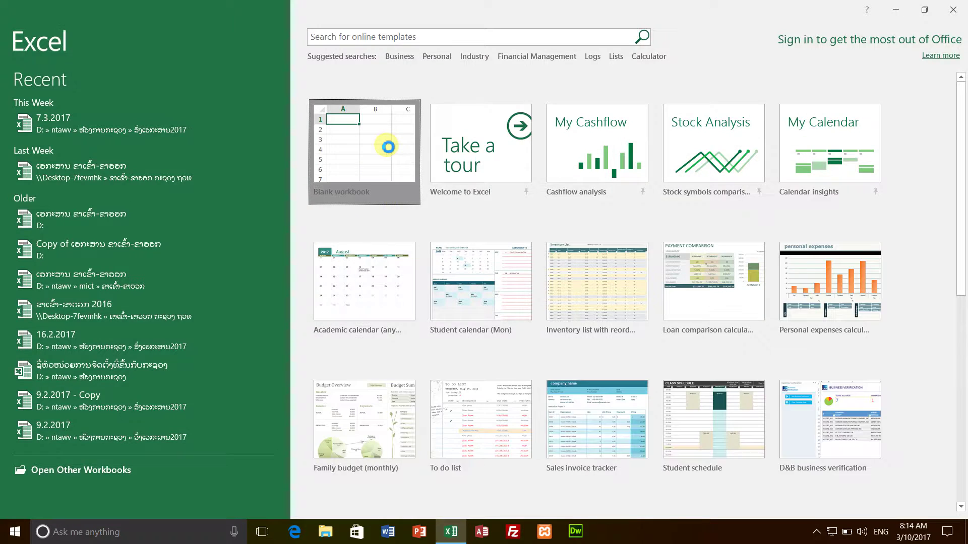
{"action": "left_click", "coordinate": [384, 147]}
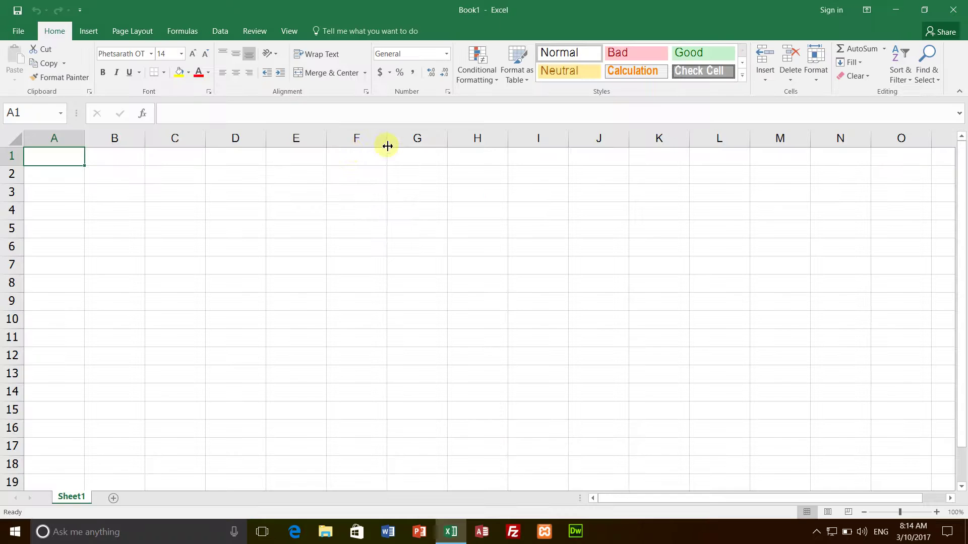
{"action": "mouse_move", "coordinate": [67, 162]}
{"action": "left_mouse_down"}
{"action": "mouse_move", "coordinate": [526, 394]}
{"action": "mouse_move", "coordinate": [534, 446]}
{"action": "left_mouse_up"}
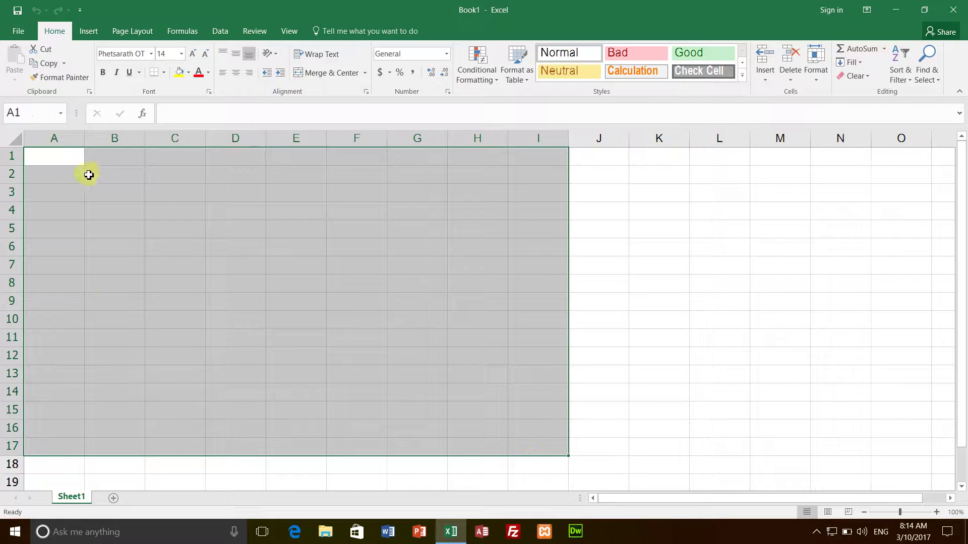
{"action": "scroll", "coordinate": [176, 257], "scroll_direction": "down", "scroll_amount": 2}
{"action": "scroll", "coordinate": [176, 257], "scroll_direction": "up", "scroll_amount": 2}
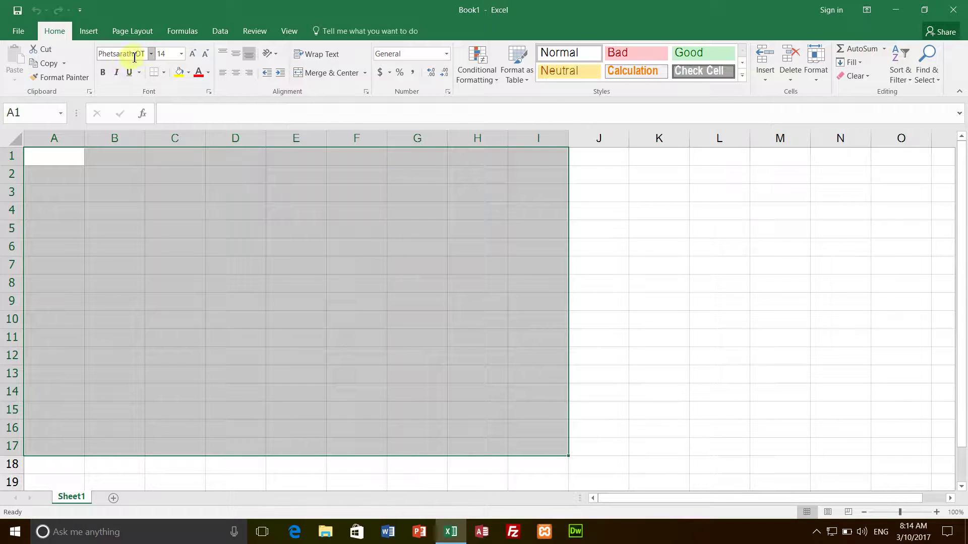
{"action": "left_click", "coordinate": [50, 159]}
{"action": "left_click_drag", "start_coordinate": [50, 159], "coordinate": [539, 480]}
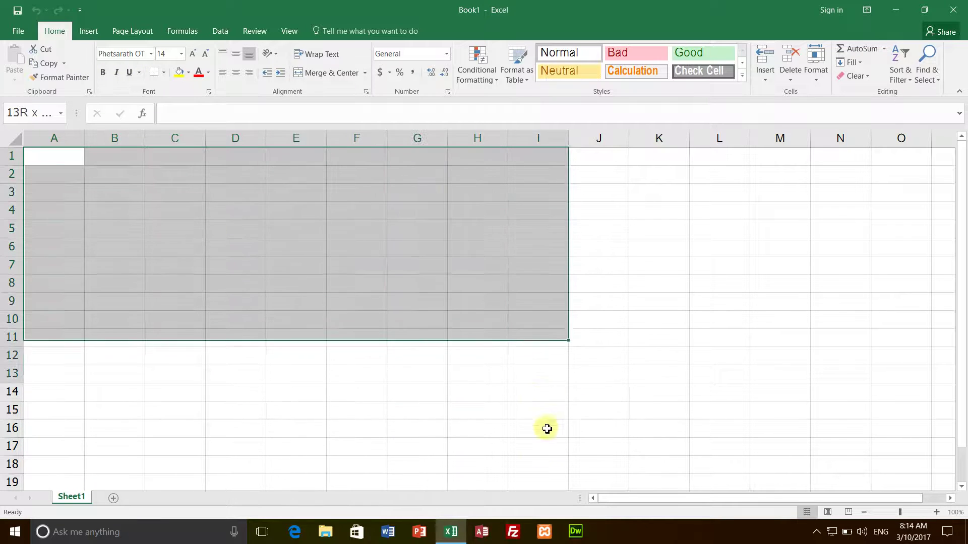
{"action": "left_click", "coordinate": [164, 72]}
{"action": "left_click", "coordinate": [185, 183]}
{"action": "left_click", "coordinate": [51, 162]}
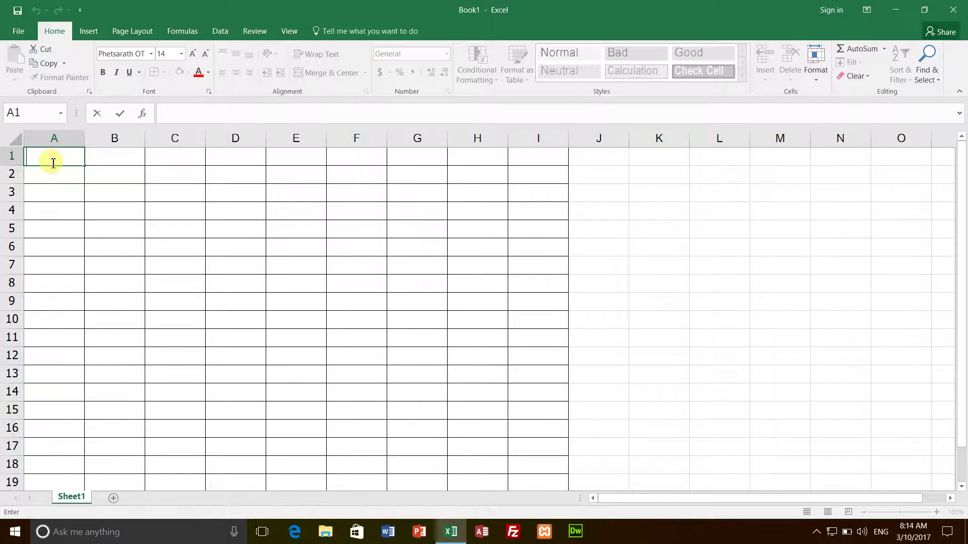
{"action": "key", "text": "Return"}
{"action": "left_click", "coordinate": [118, 182]}
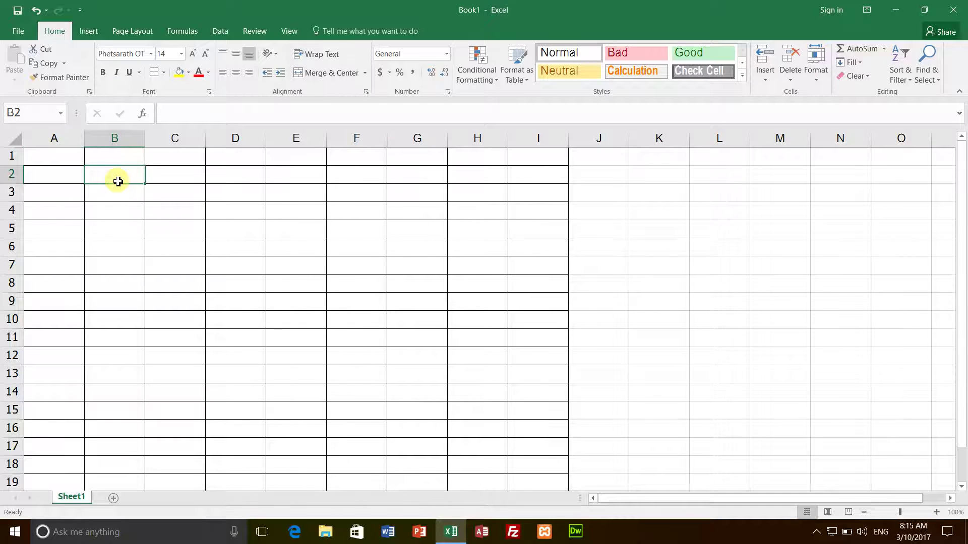
{"action": "left_click", "coordinate": [118, 159]}
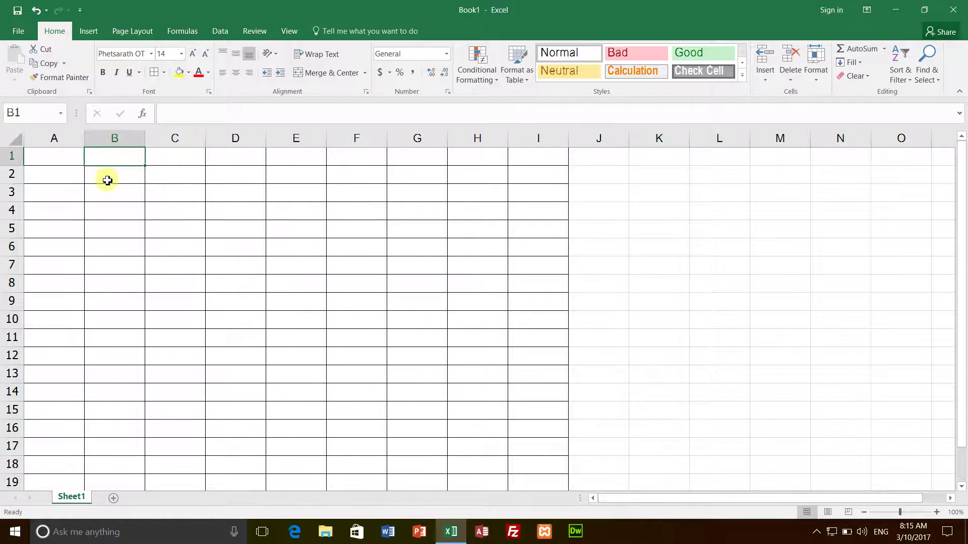
{"action": "left_click", "coordinate": [56, 160]}
{"action": "left_click", "coordinate": [56, 176]}
{"action": "left_click", "coordinate": [125, 178]}
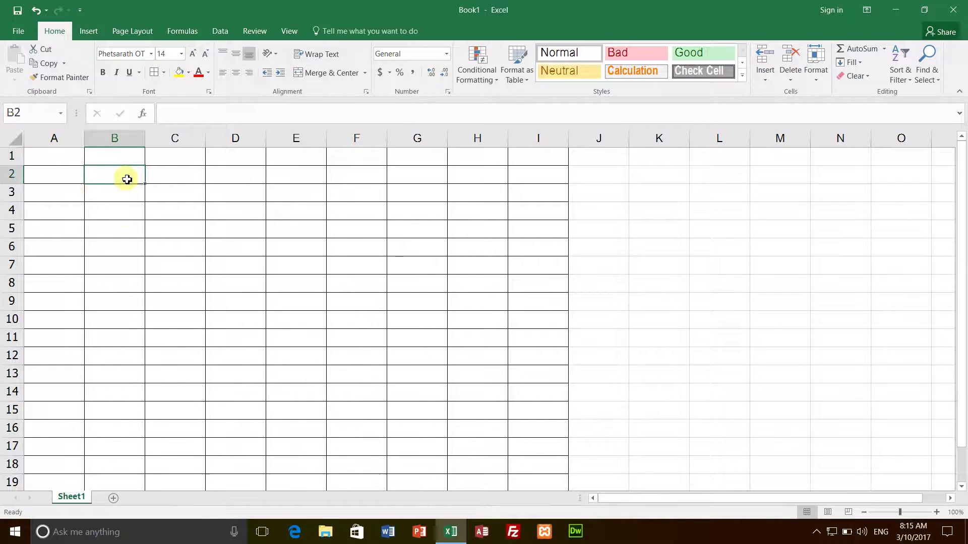
{"action": "left_click", "coordinate": [72, 194]}
{"action": "left_click", "coordinate": [100, 198]}
{"action": "left_click", "coordinate": [41, 190]}
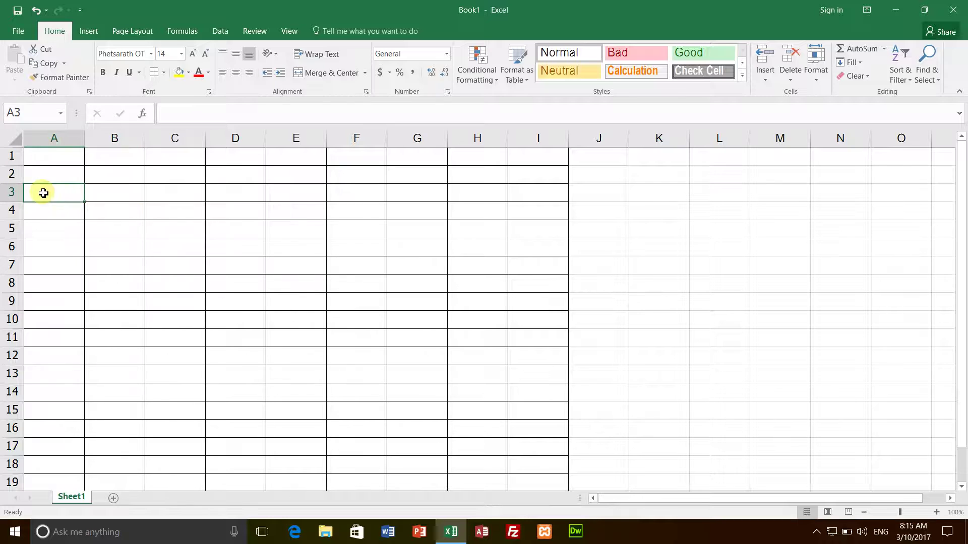
{"action": "left_click", "coordinate": [52, 209]}
{"action": "left_click", "coordinate": [101, 210]}
{"action": "left_click", "coordinate": [70, 207]}
{"action": "left_click", "coordinate": [65, 160]}
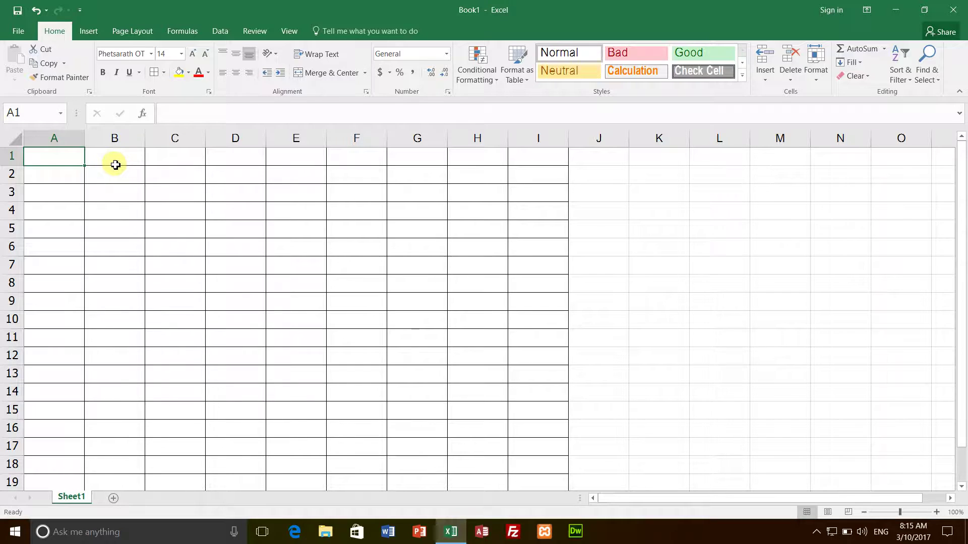
- Close Excel without saving Book1 and refresh the desktop
{"action": "left_click", "coordinate": [953, 9]}
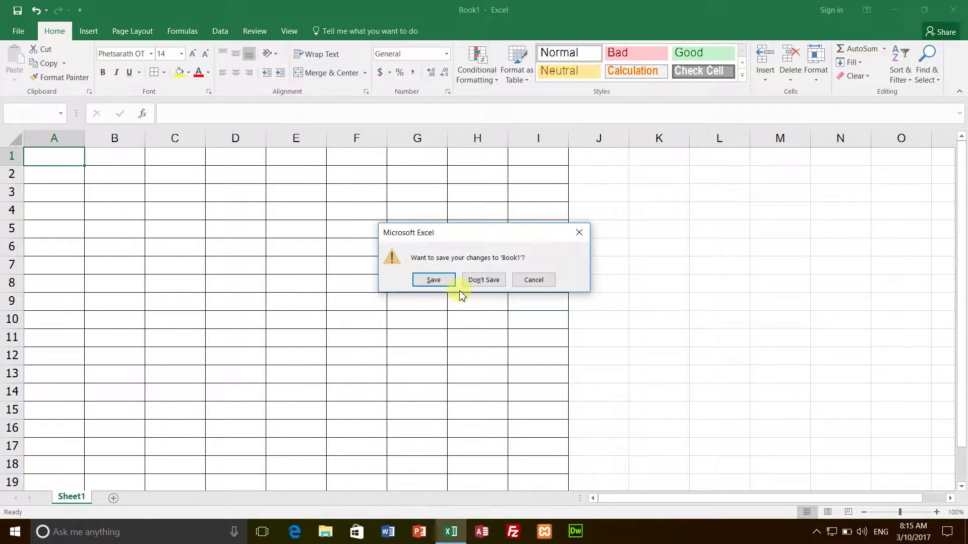
{"action": "left_click", "coordinate": [473, 281]}
{"action": "right_click", "coordinate": [472, 281]}
{"action": "left_click", "coordinate": [495, 320]}
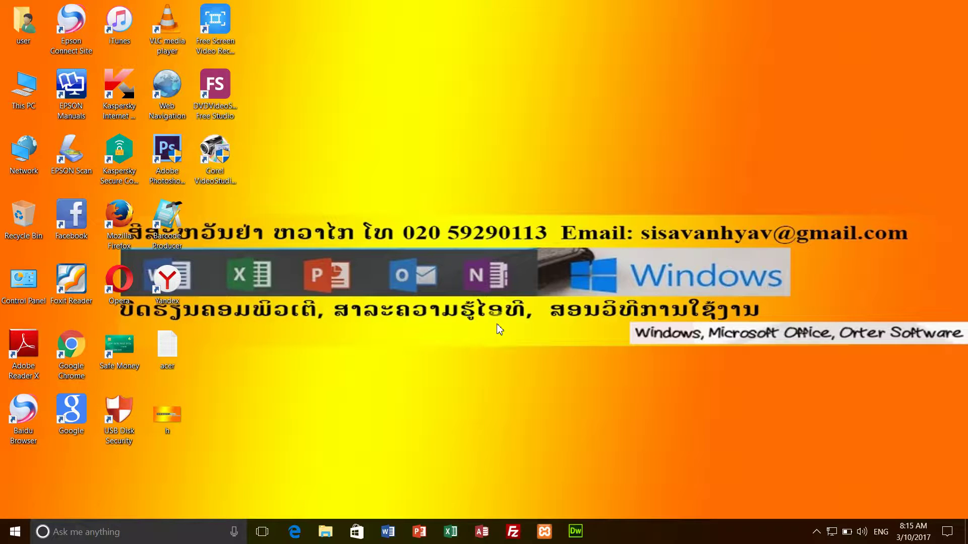
- Refresh the desktop again and launch Baidu Browser from its desktop icon
{"action": "right_click", "coordinate": [348, 283]}
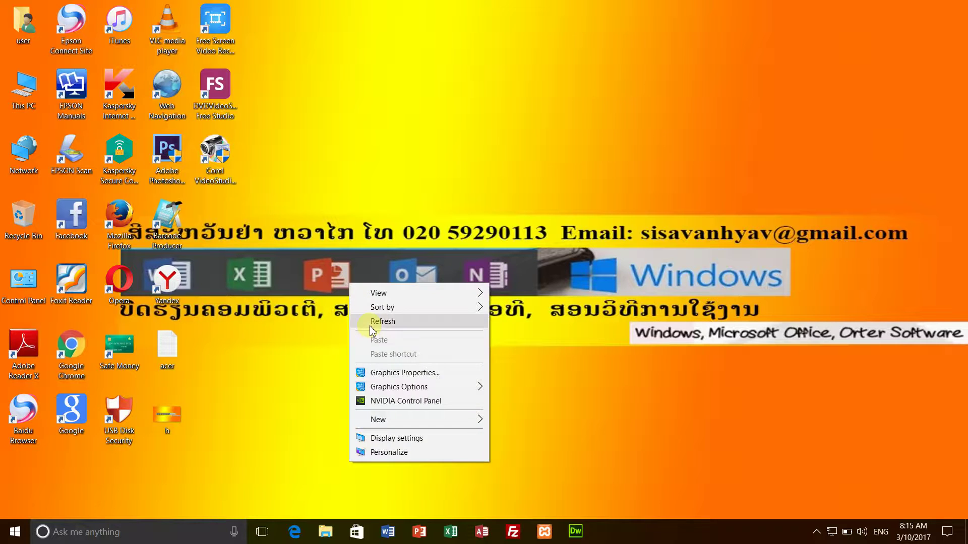
{"action": "left_click", "coordinate": [372, 327]}
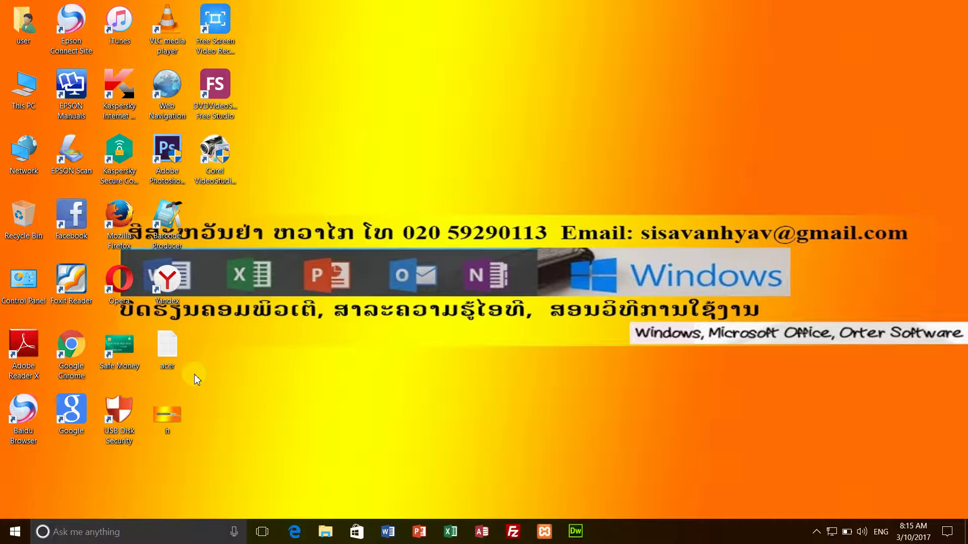
{"action": "double_click", "coordinate": [25, 410]}
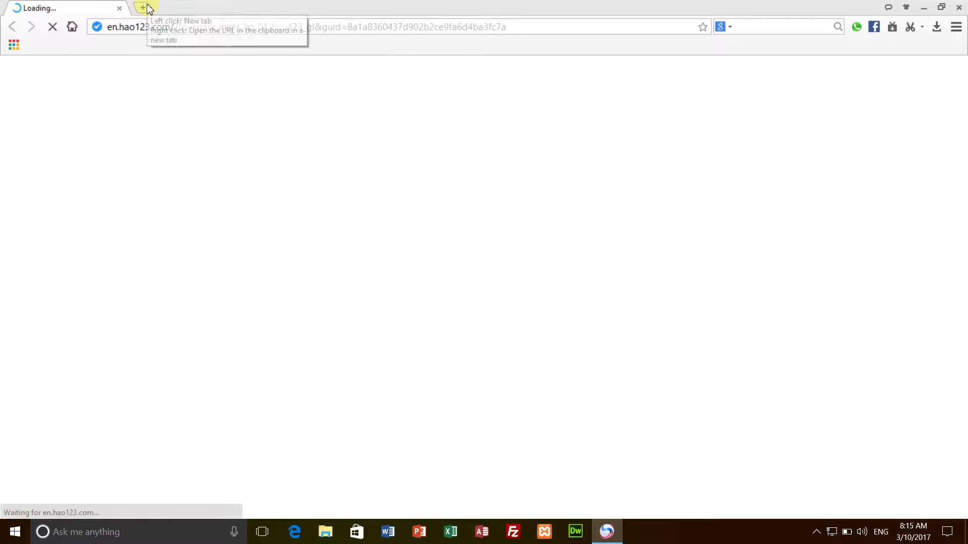
- Open Google in a new tab, close the Hao123 tab, and search 'phetsarath ot'
{"action": "left_click", "coordinate": [149, 9]}
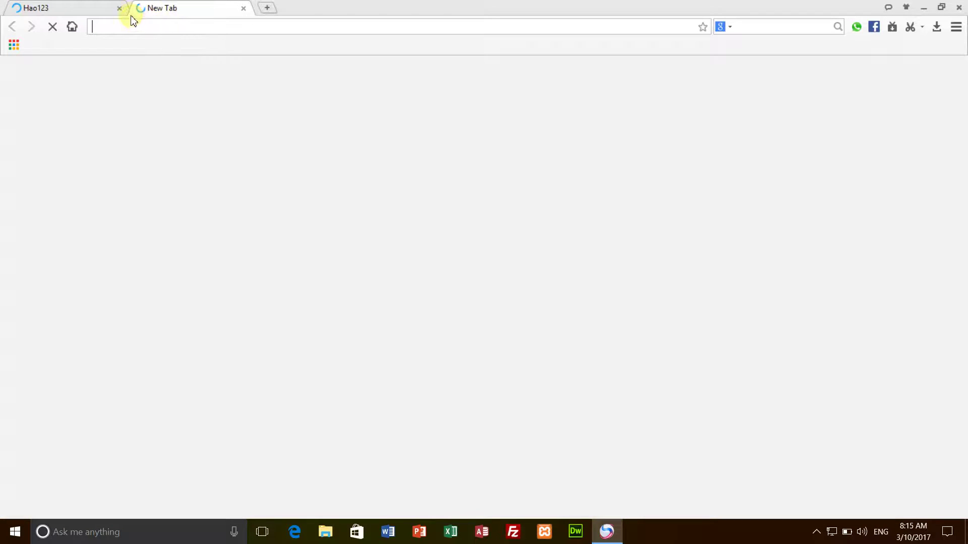
{"action": "left_click", "coordinate": [447, 341]}
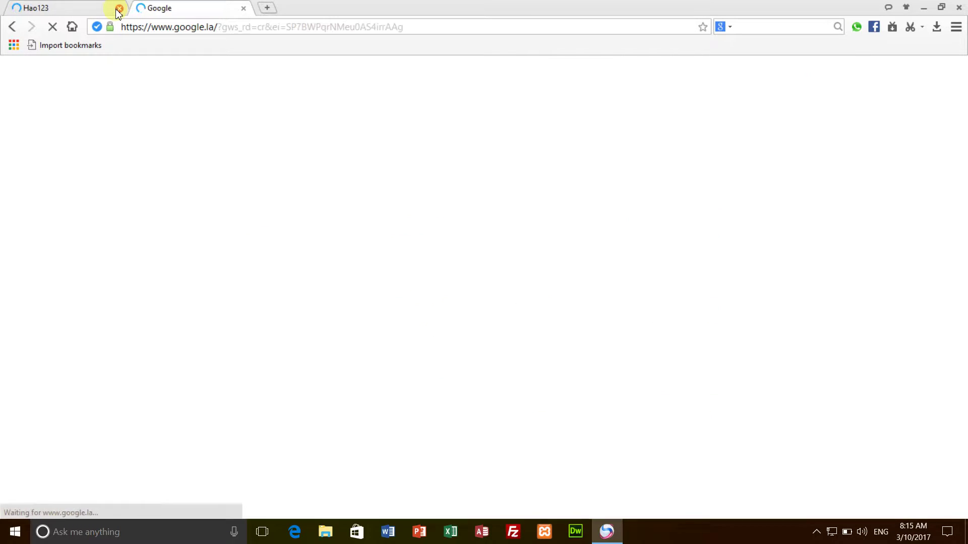
{"action": "left_click", "coordinate": [119, 8]}
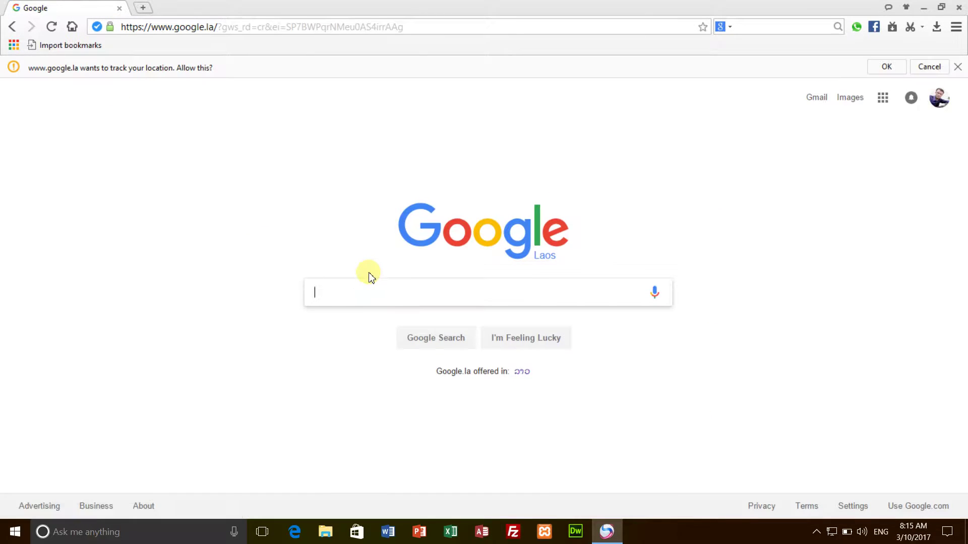
{"action": "type", "text": "p"}
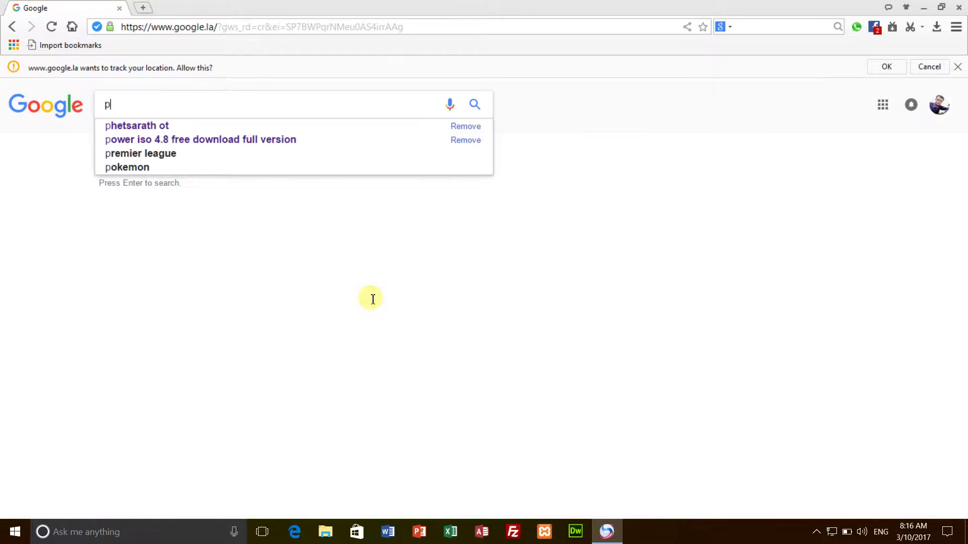
{"action": "type", "text": "h"}
{"action": "key", "text": "Down"}
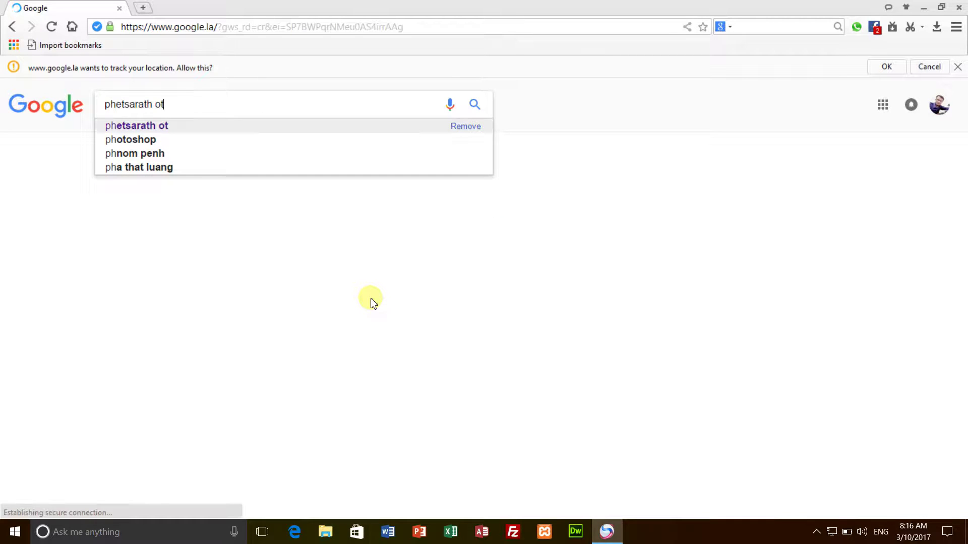
{"action": "key", "text": "Return"}
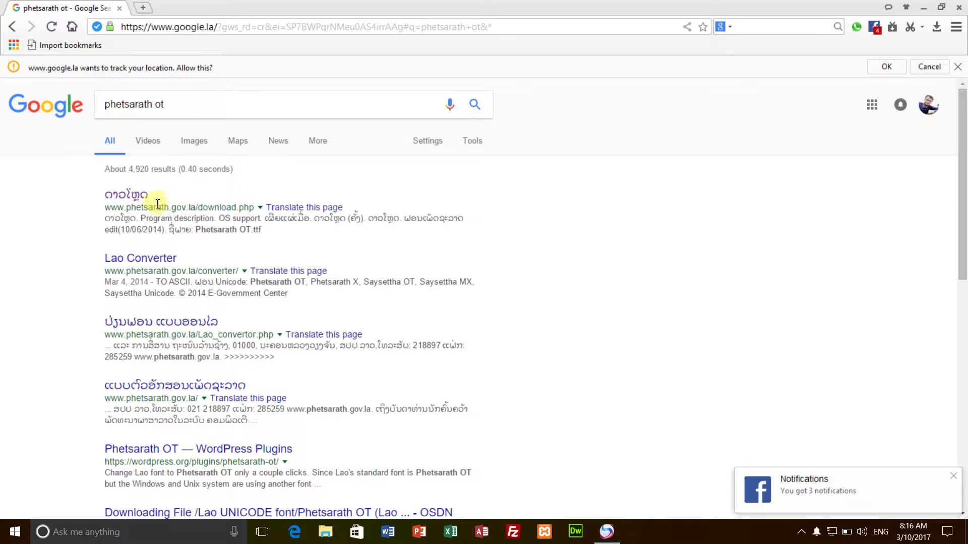
- Open the phetsarath.gov.la download page and scroll to the Phetsarath OT.ttf entry
{"action": "left_click", "coordinate": [124, 201]}
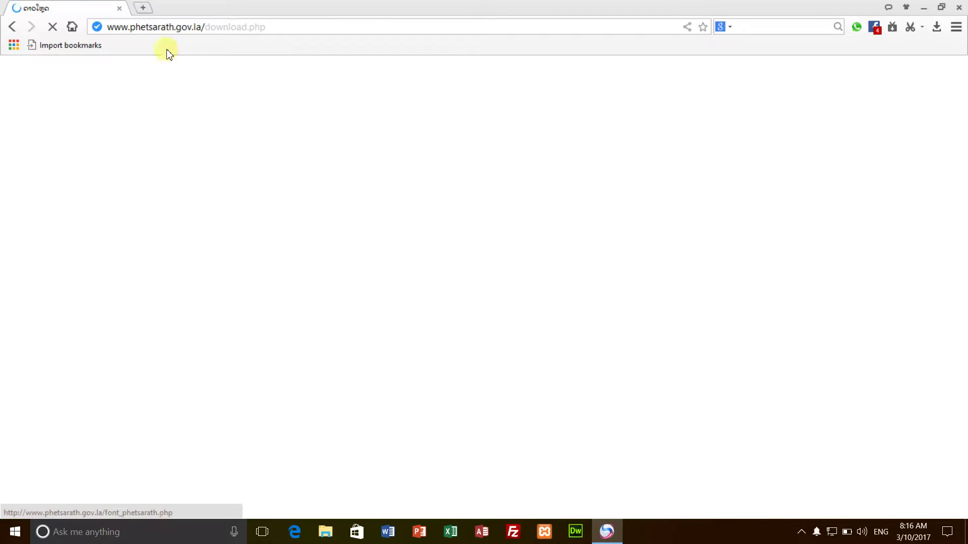
{"action": "left_click_drag", "start_coordinate": [201, 26], "coordinate": [96, 27]}
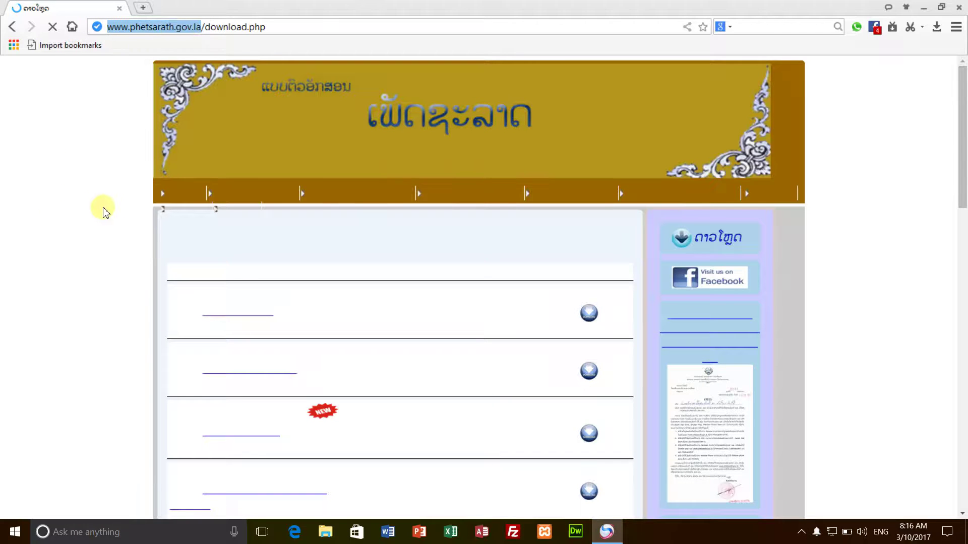
{"action": "scroll", "coordinate": [103, 210], "scroll_direction": "down", "scroll_amount": 1}
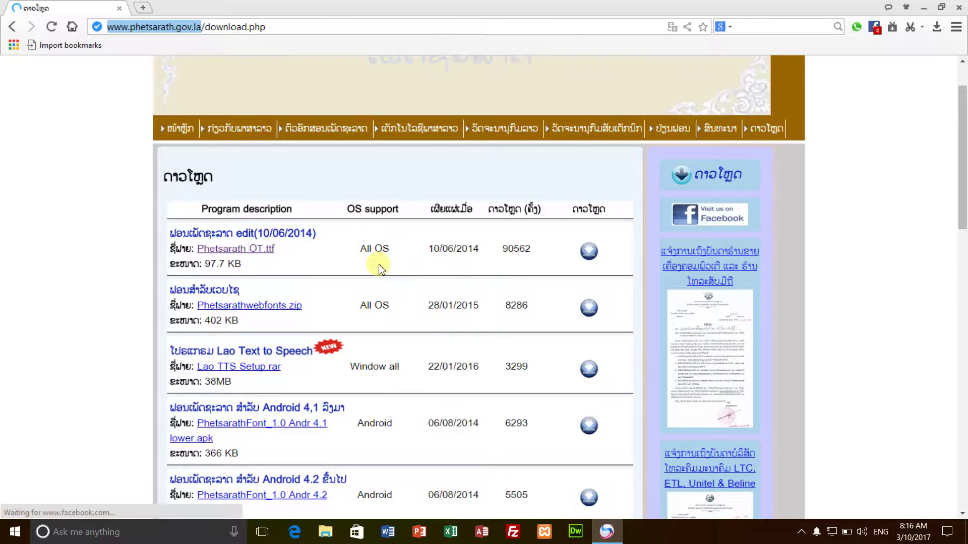
{"action": "scroll", "coordinate": [375, 259], "scroll_direction": "down", "scroll_amount": 2}
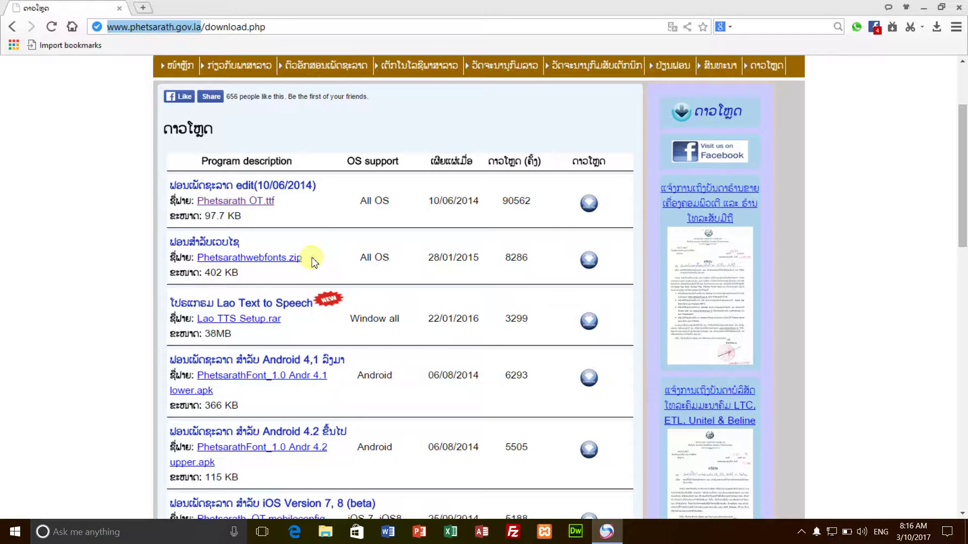
{"action": "left_click", "coordinate": [198, 200]}
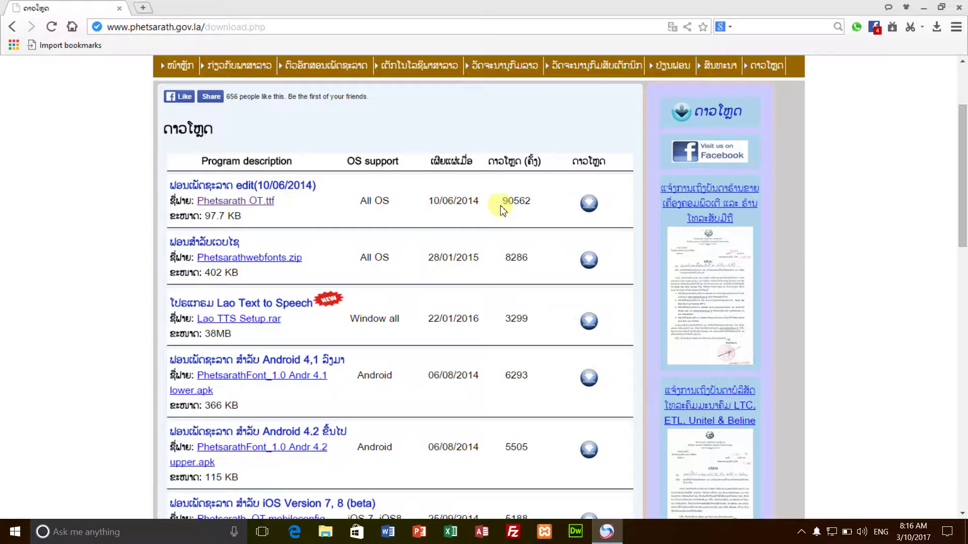
- Download Phetsarath OT.ttf, saving it to the Desktop folder
{"action": "left_click", "coordinate": [598, 206]}
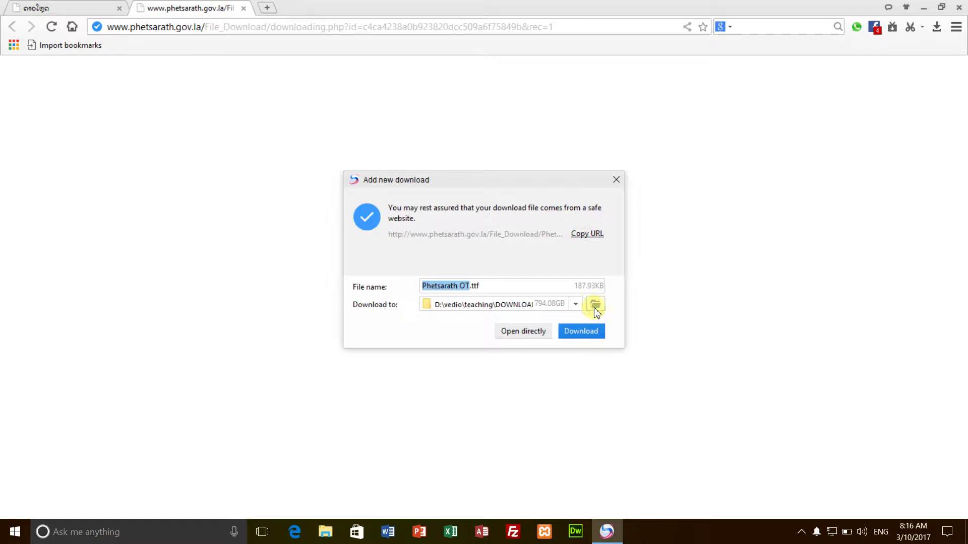
{"action": "left_click", "coordinate": [595, 304]}
{"action": "left_click", "coordinate": [395, 260]}
{"action": "left_click", "coordinate": [391, 244]}
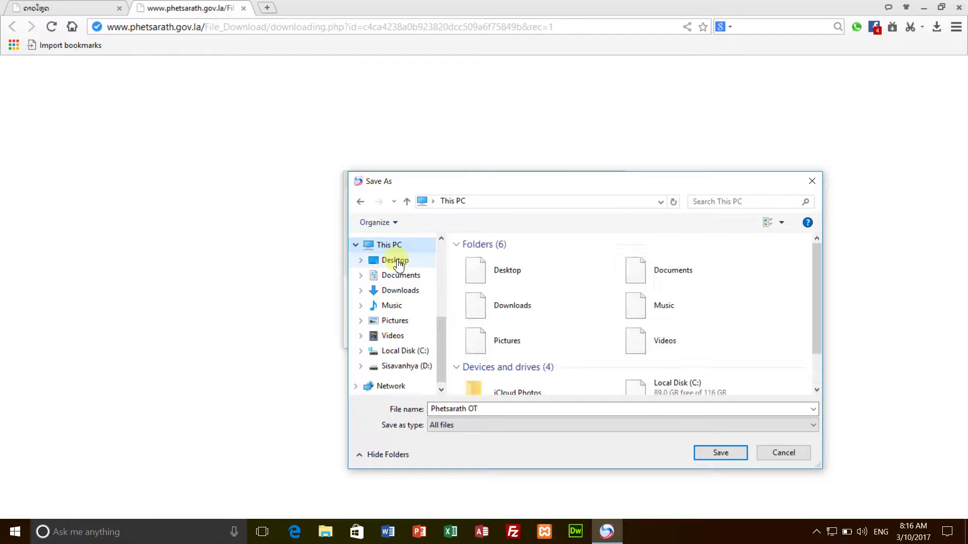
{"action": "left_click", "coordinate": [395, 260]}
{"action": "left_click", "coordinate": [729, 453]}
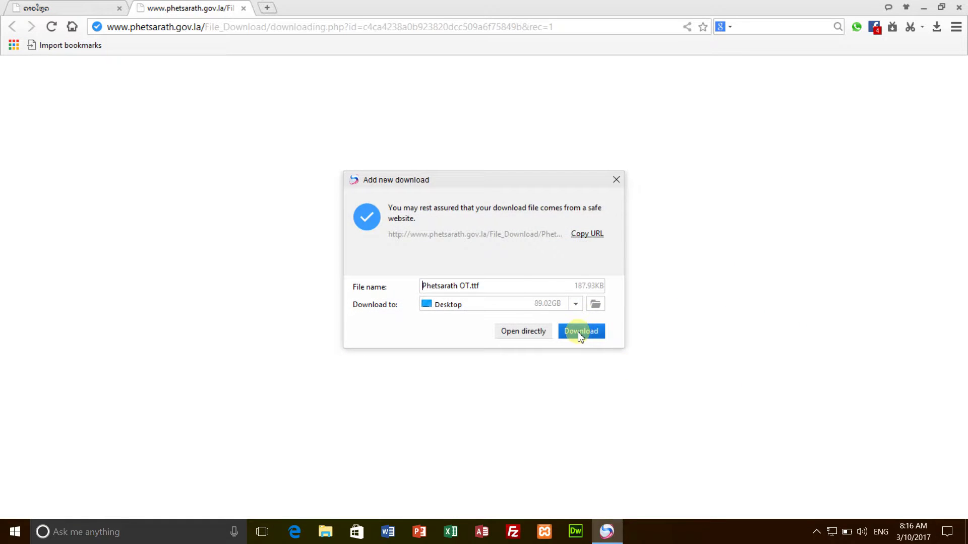
{"action": "left_click", "coordinate": [580, 332]}
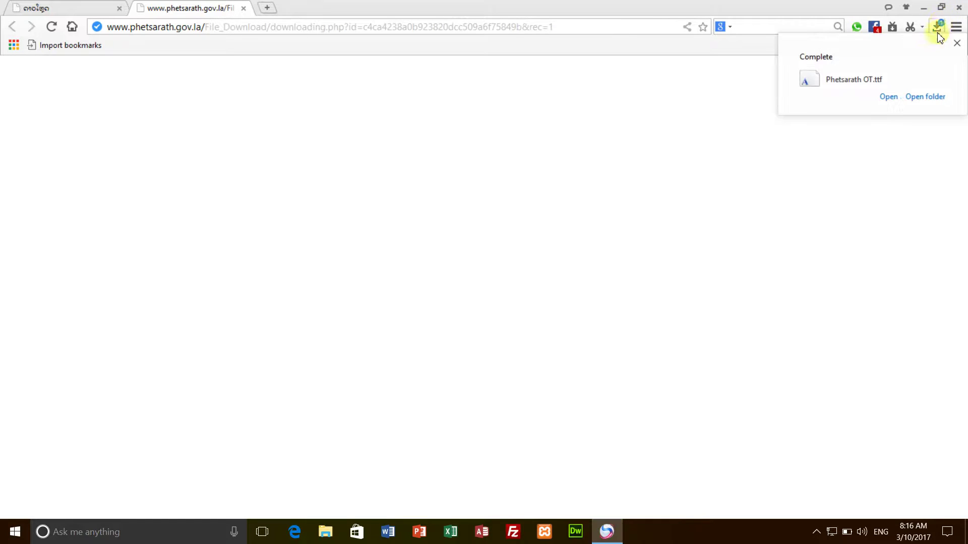
- Dismiss the download notice, refresh the desktop and preview the Phetsarath OT font file
{"action": "left_click", "coordinate": [927, 13]}
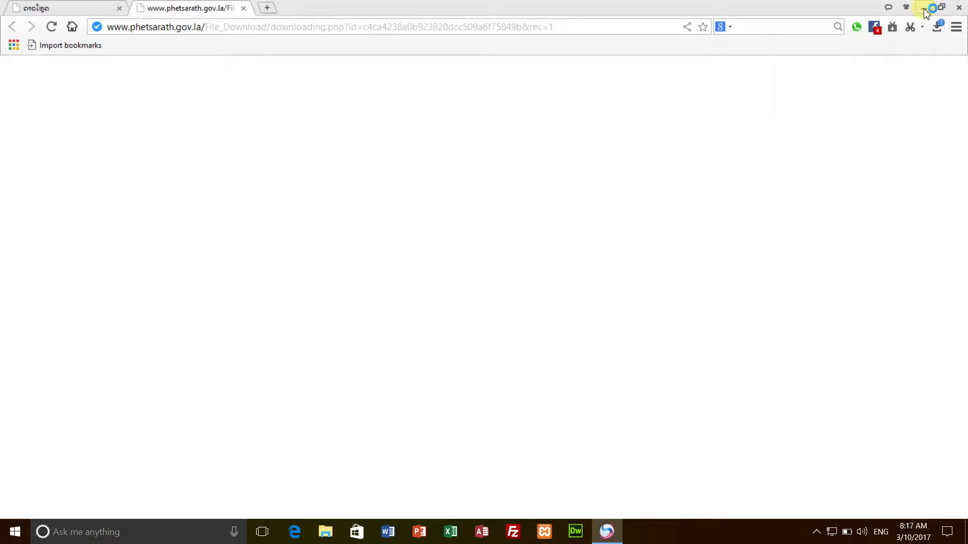
{"action": "right_click", "coordinate": [268, 260]}
{"action": "left_click", "coordinate": [274, 290]}
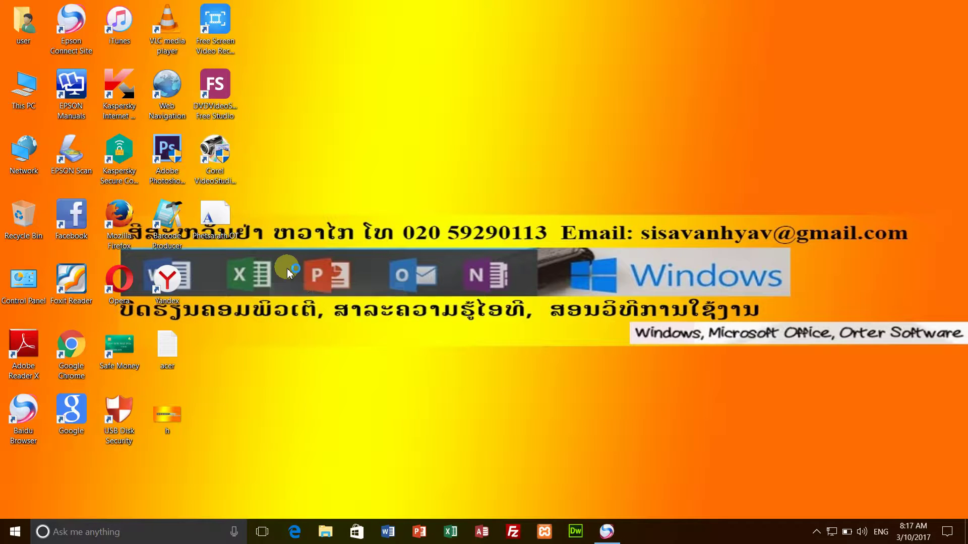
{"action": "left_click", "coordinate": [221, 227]}
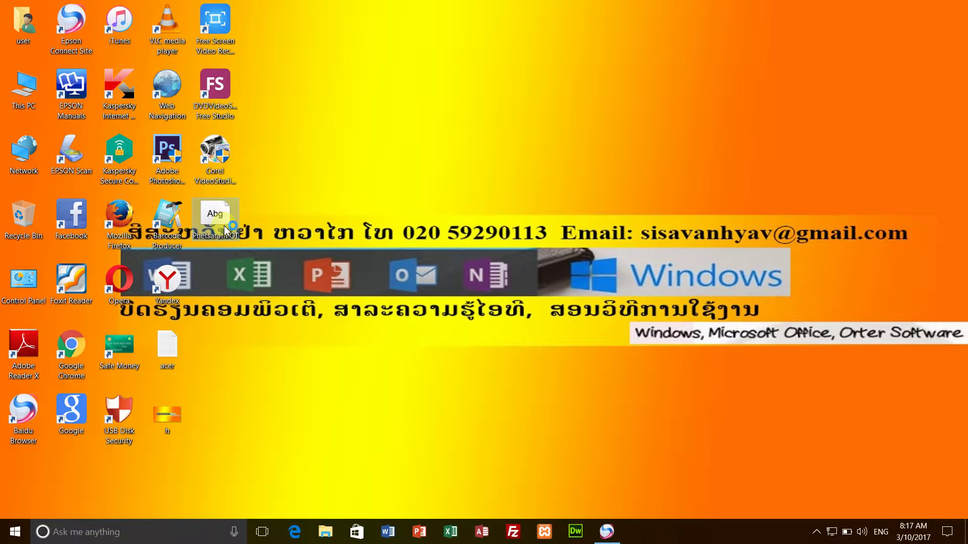
{"action": "double_click", "coordinate": [222, 226]}
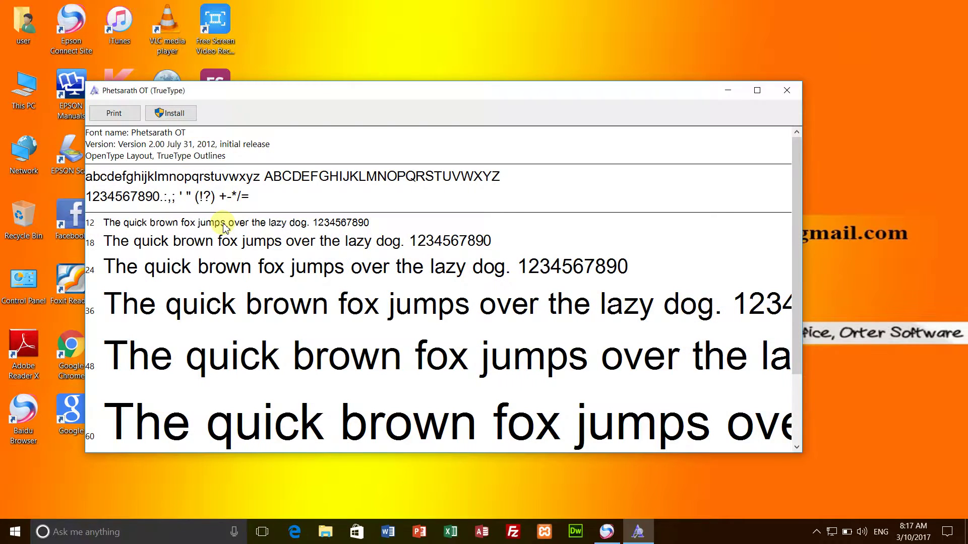
{"action": "left_click", "coordinate": [795, 87]}
{"action": "right_click", "coordinate": [393, 246]}
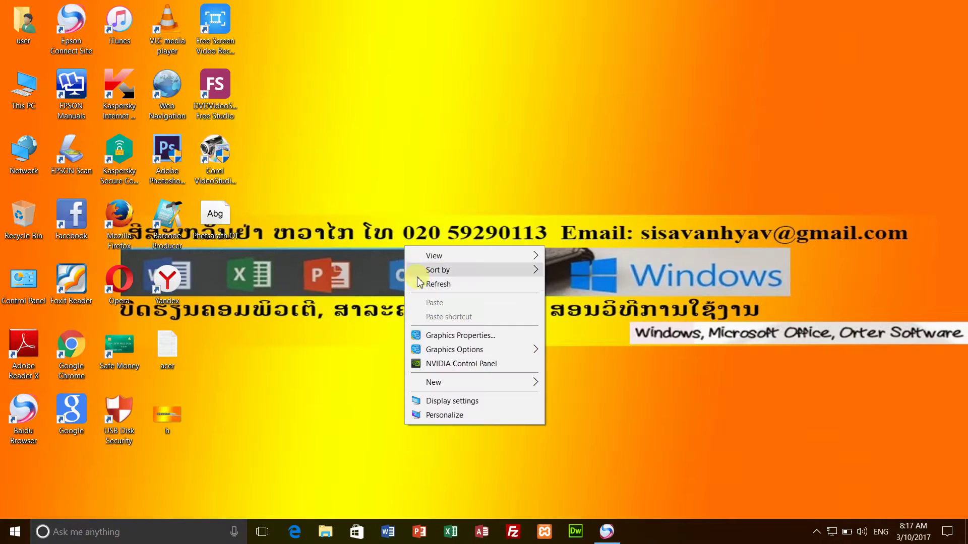
{"action": "left_click", "coordinate": [411, 283]}
{"action": "right_click", "coordinate": [339, 235]}
{"action": "left_click", "coordinate": [369, 280]}
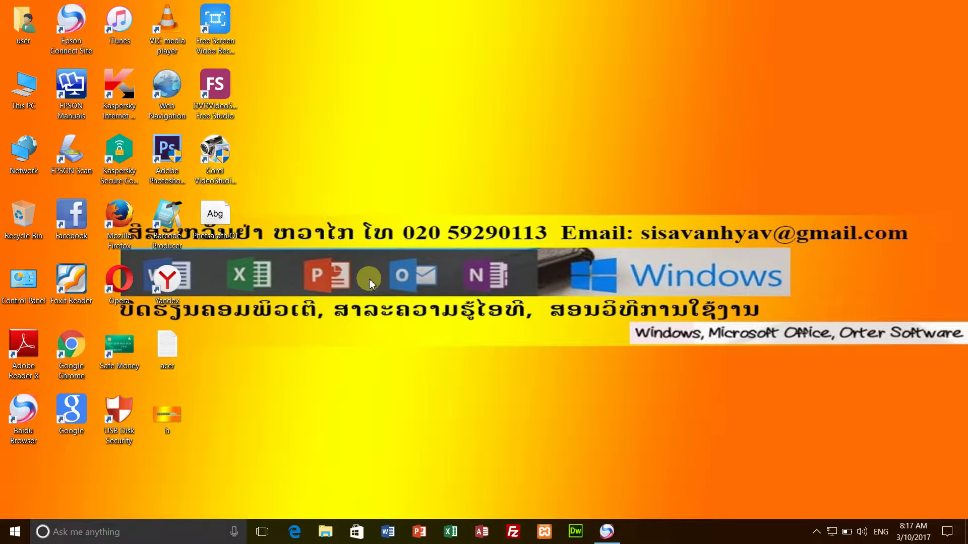
- Install Phetsarath OT over the existing copy and close the Font Viewer
{"action": "right_click", "coordinate": [220, 235]}
{"action": "left_click", "coordinate": [219, 231]}
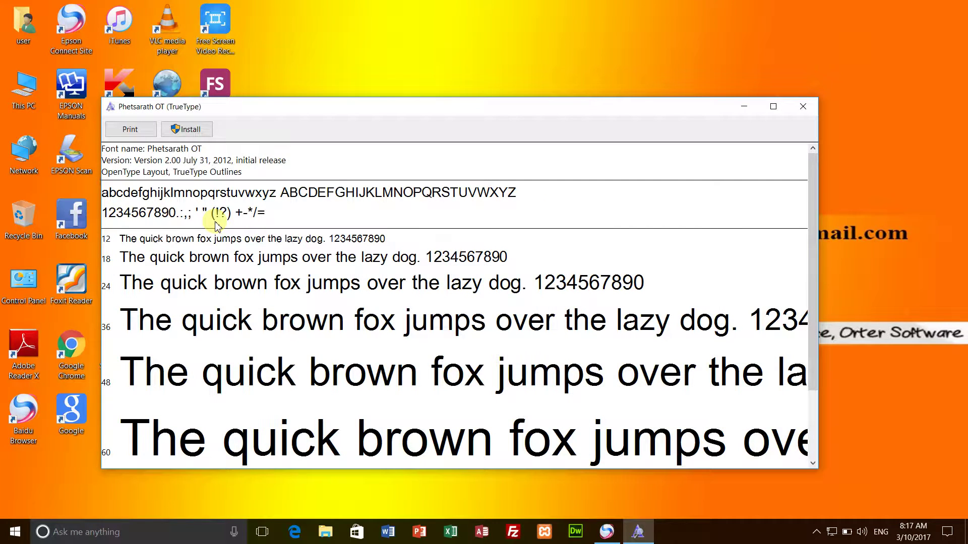
{"action": "left_click", "coordinate": [182, 131]}
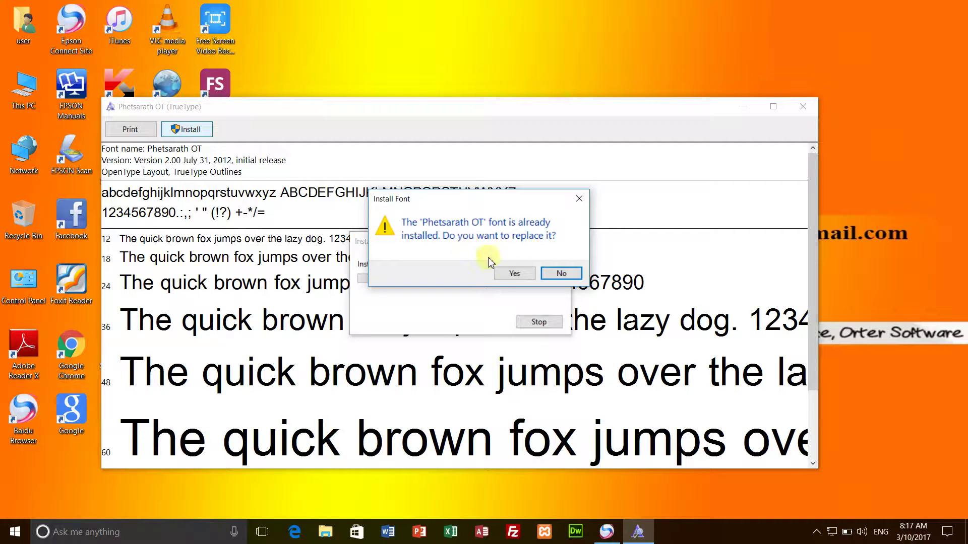
{"action": "left_click", "coordinate": [558, 272]}
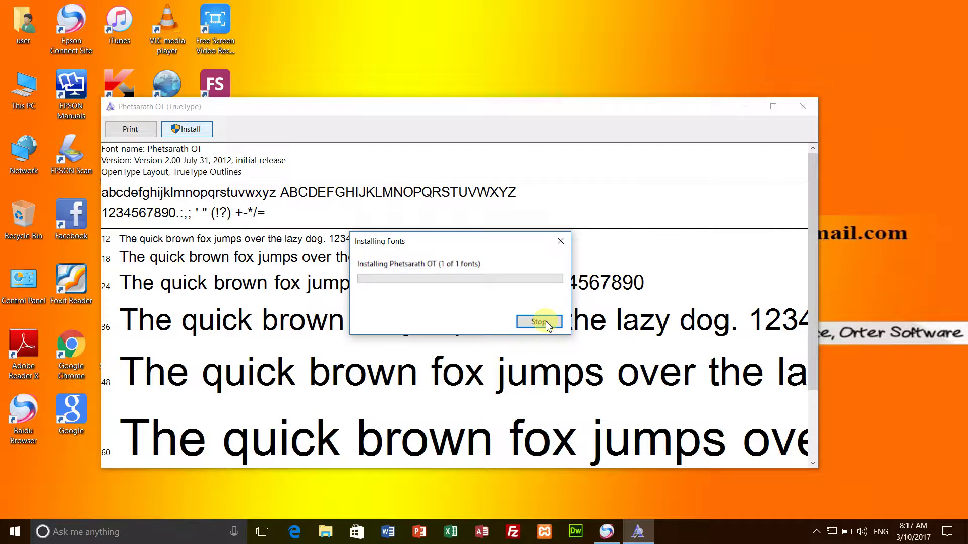
{"action": "left_click", "coordinate": [803, 107]}
{"action": "right_click", "coordinate": [469, 197]}
{"action": "left_click", "coordinate": [491, 231]}
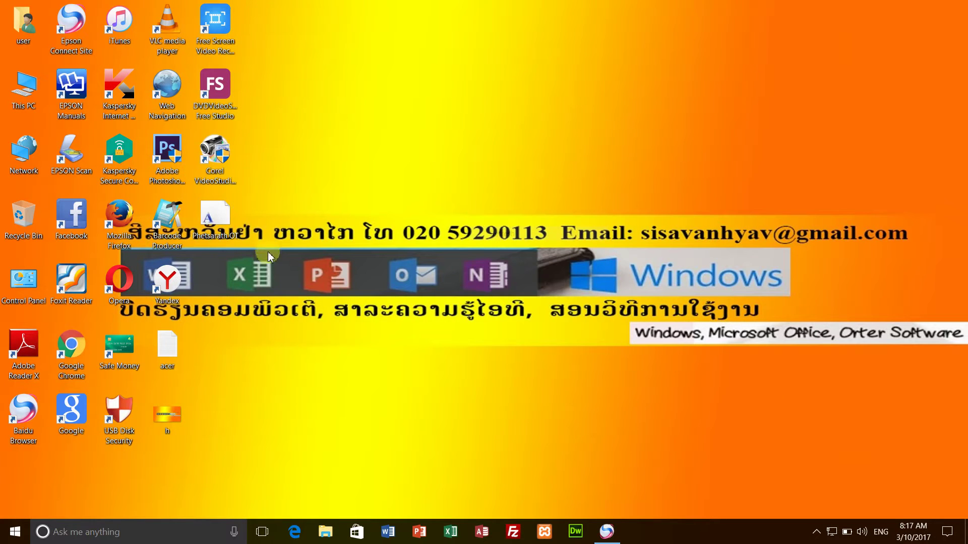
- Copy the Phetsarath OT font file and browse to C:\Windows\Fonts
{"action": "right_click", "coordinate": [211, 225]}
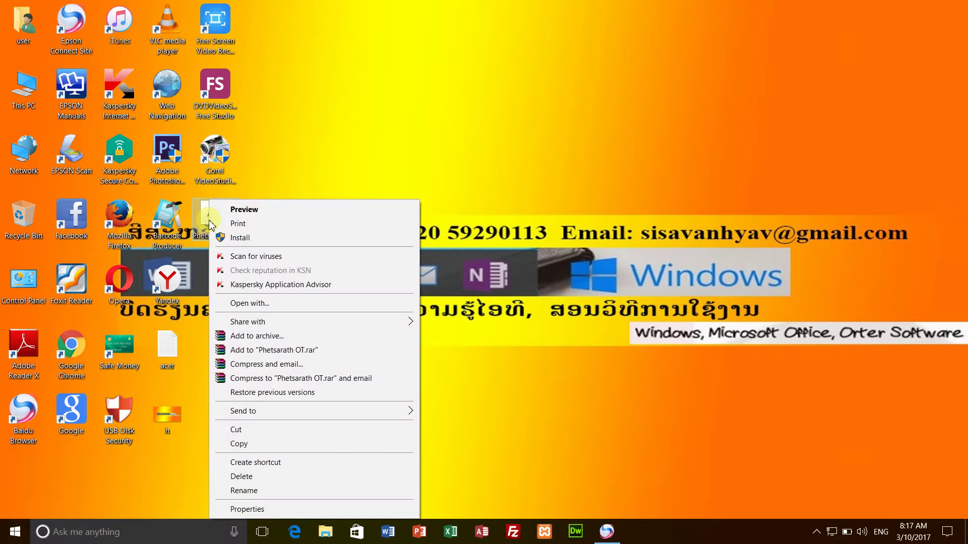
{"action": "left_click", "coordinate": [225, 444]}
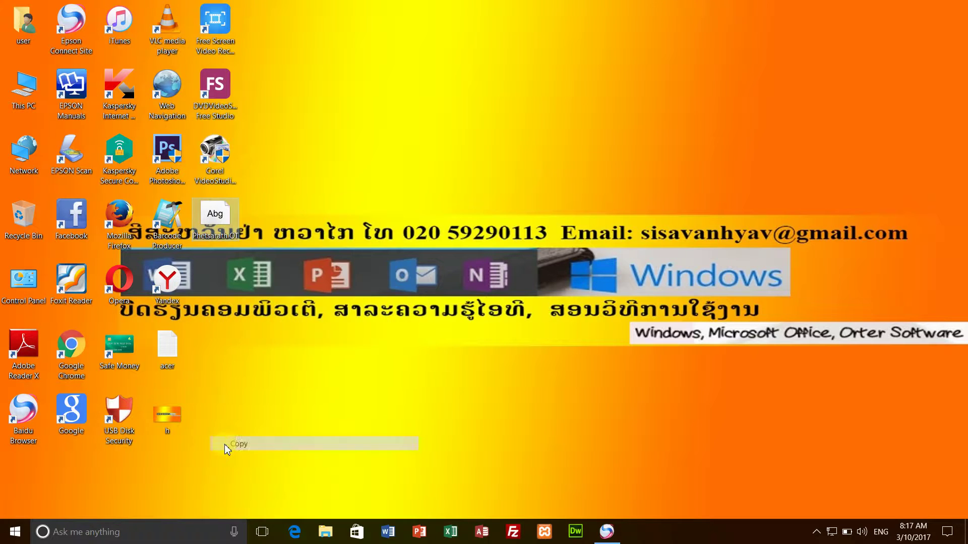
{"action": "double_click", "coordinate": [23, 89]}
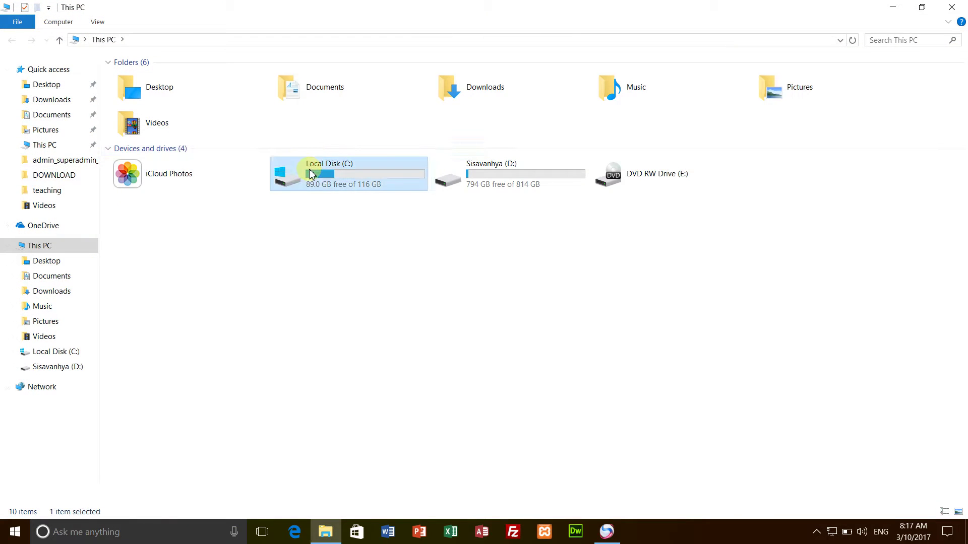
{"action": "left_click", "coordinate": [308, 150]}
{"action": "double_click", "coordinate": [309, 173]}
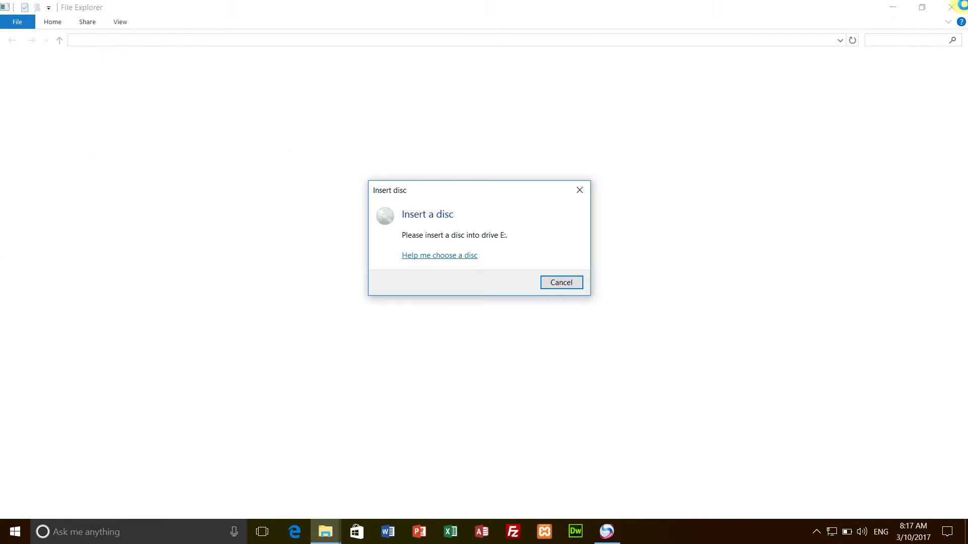
{"action": "left_click", "coordinate": [559, 282]}
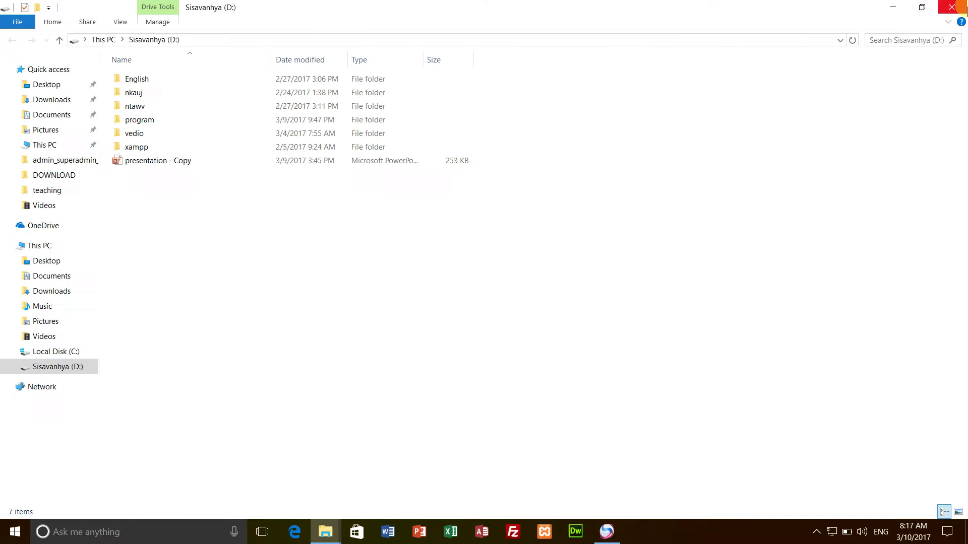
{"action": "left_click", "coordinate": [964, 7]}
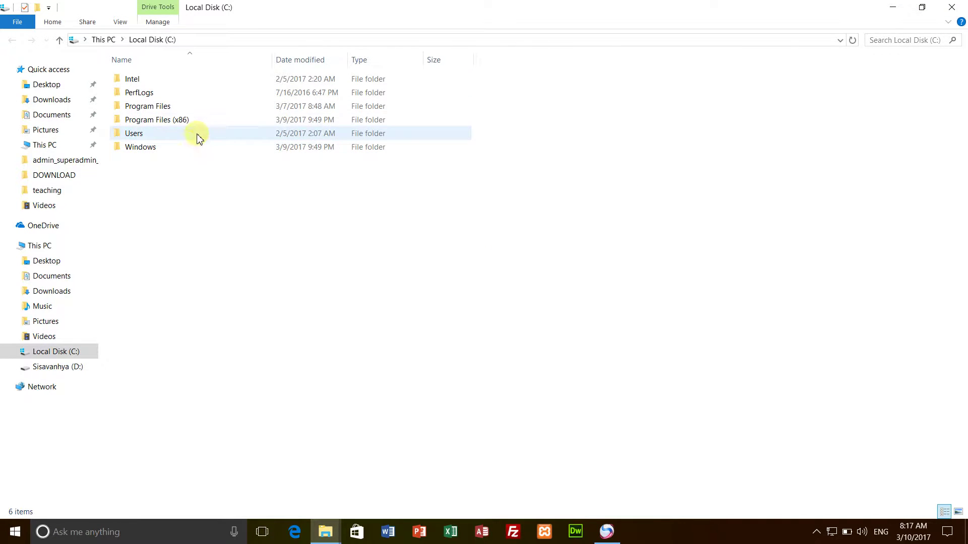
{"action": "double_click", "coordinate": [153, 149]}
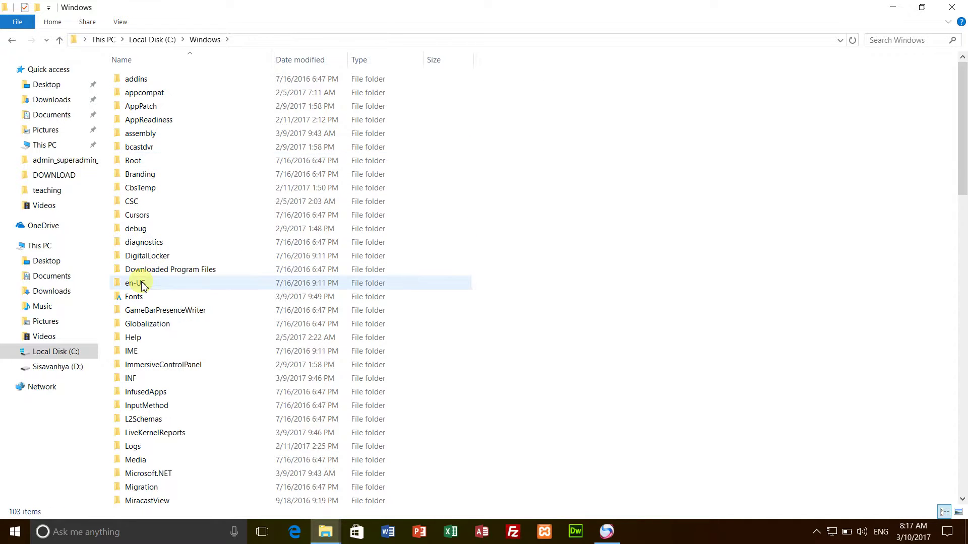
{"action": "left_click", "coordinate": [139, 299]}
{"action": "double_click", "coordinate": [138, 298]}
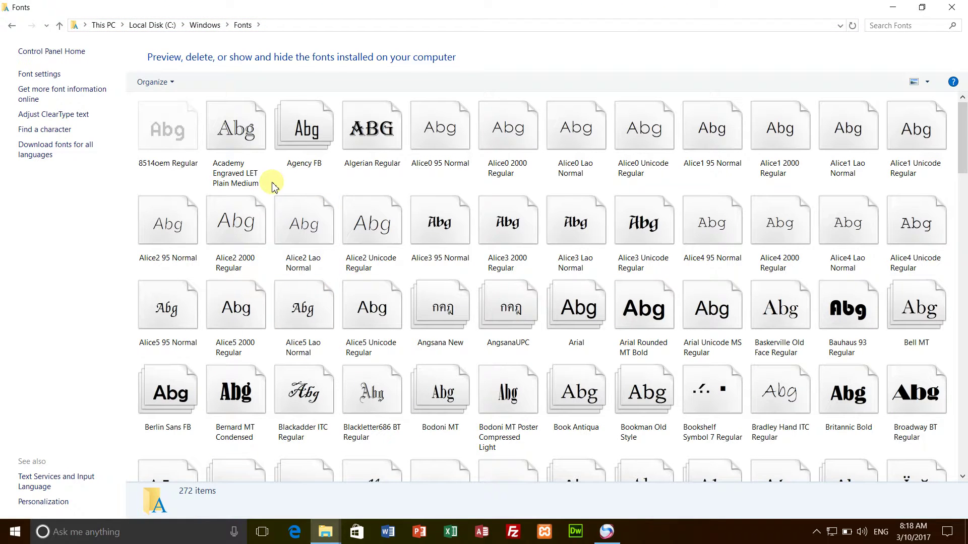
- Paste the font into Fonts, replacing the existing Phetsarath OT, then close the window
{"action": "right_click", "coordinate": [287, 185]}
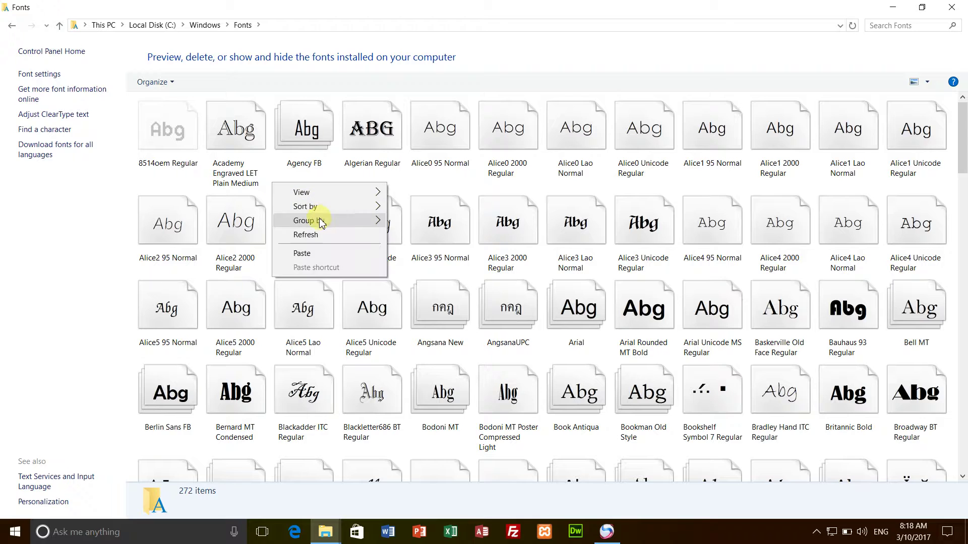
{"action": "left_click", "coordinate": [303, 251]}
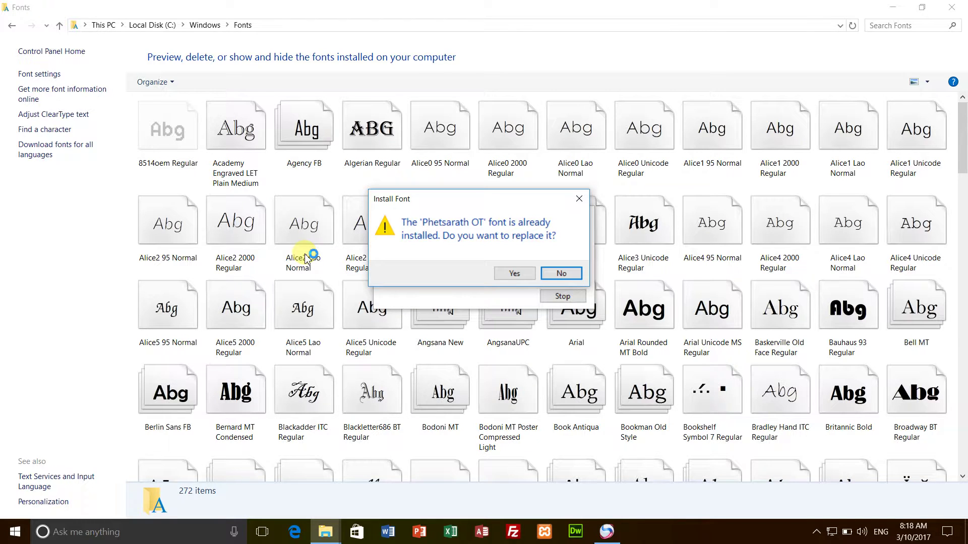
{"action": "left_click", "coordinate": [512, 273]}
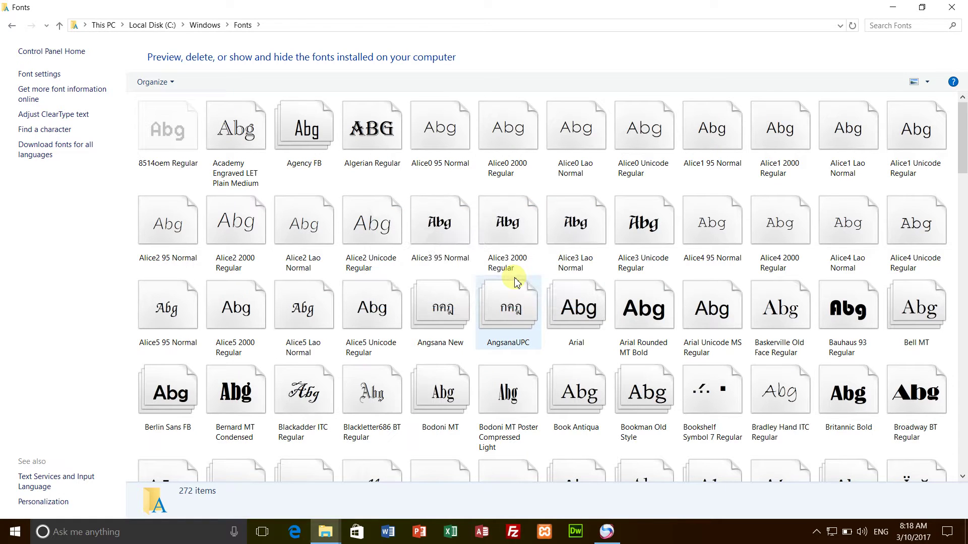
{"action": "right_click", "coordinate": [542, 262]}
{"action": "left_click", "coordinate": [556, 312]}
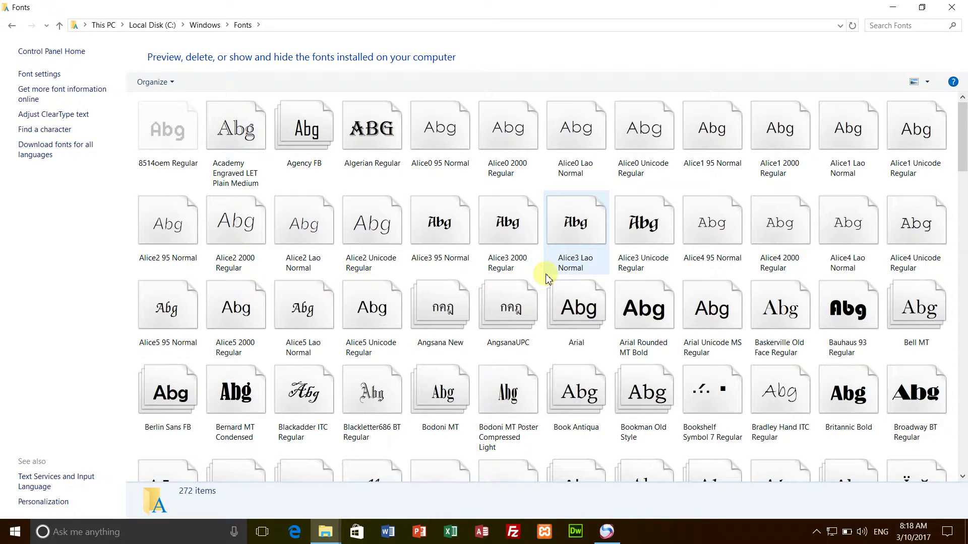
{"action": "left_click", "coordinate": [951, 7]}
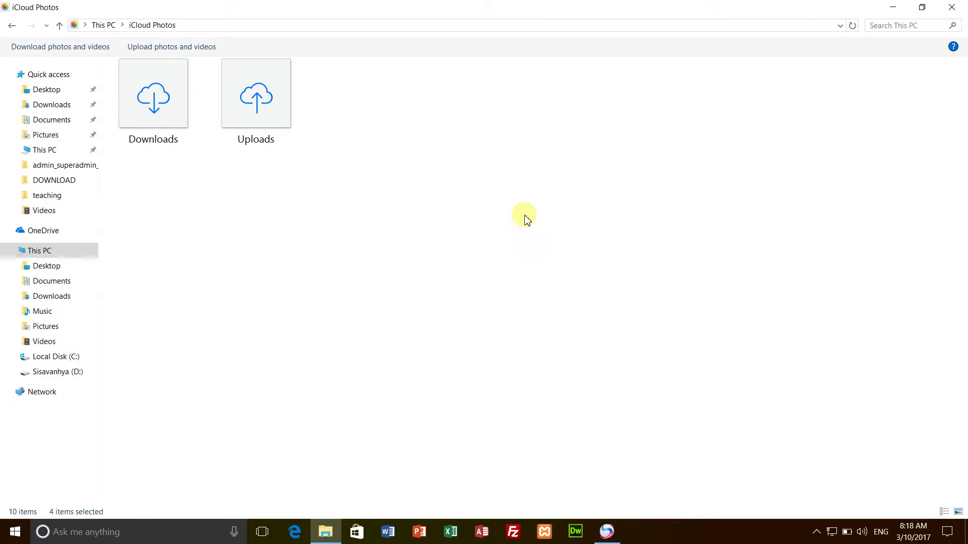
- Close the iCloud Photos window and refresh the desktop
{"action": "left_click", "coordinate": [951, 7]}
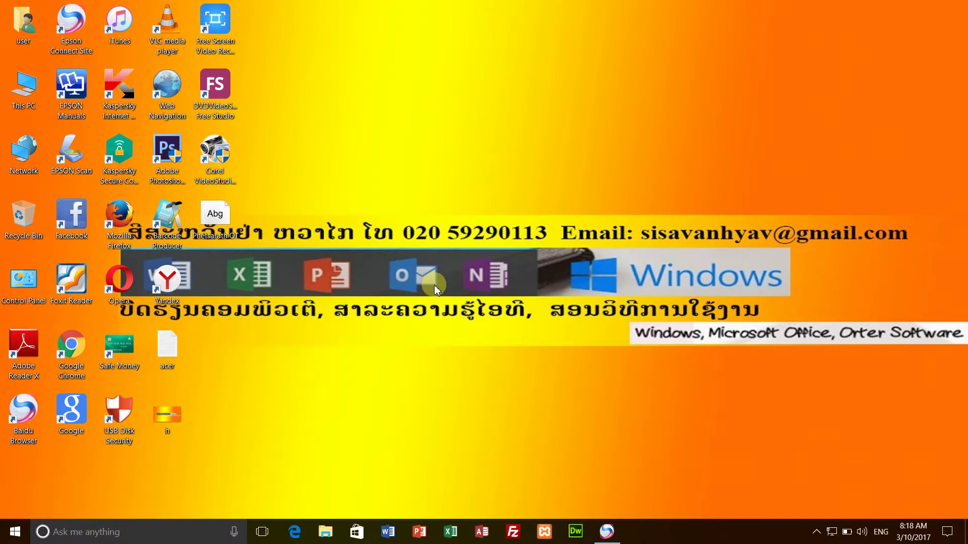
{"action": "right_click", "coordinate": [435, 286]}
{"action": "left_click", "coordinate": [451, 323]}
{"action": "right_click", "coordinate": [406, 276]}
{"action": "left_click", "coordinate": [414, 314]}
{"action": "right_click", "coordinate": [325, 262]}
{"action": "left_click", "coordinate": [353, 300]}
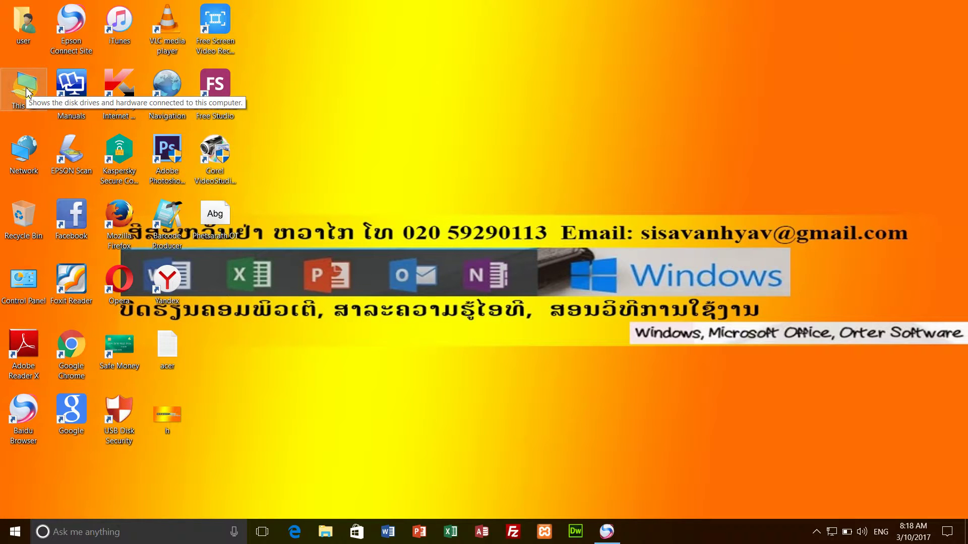
{"action": "right_click", "coordinate": [280, 186]}
{"action": "left_click", "coordinate": [301, 223]}
- In a blank Word document, type 'ສາທາລະ' with the Lao keyboard, erase it, and exit without saving
{"action": "left_click", "coordinate": [388, 532]}
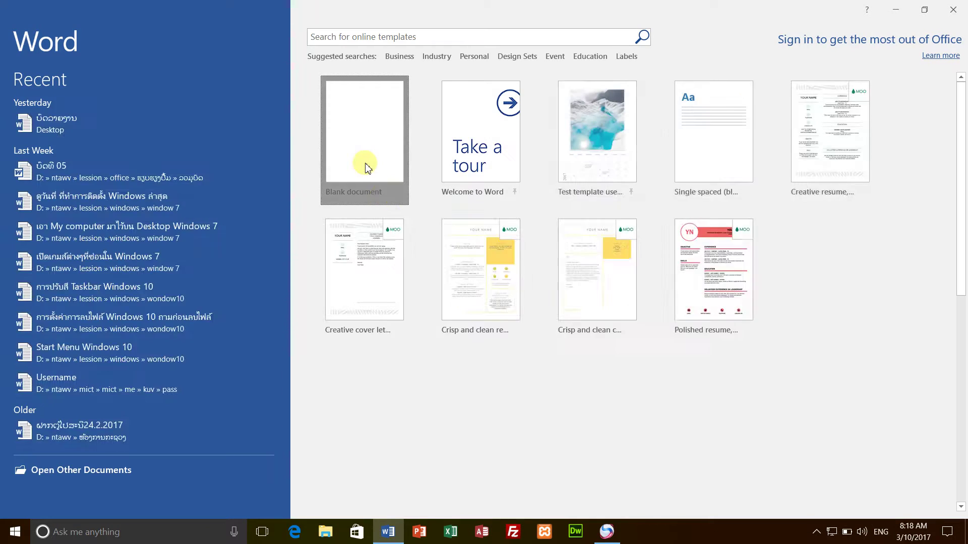
{"action": "left_click", "coordinate": [364, 165]}
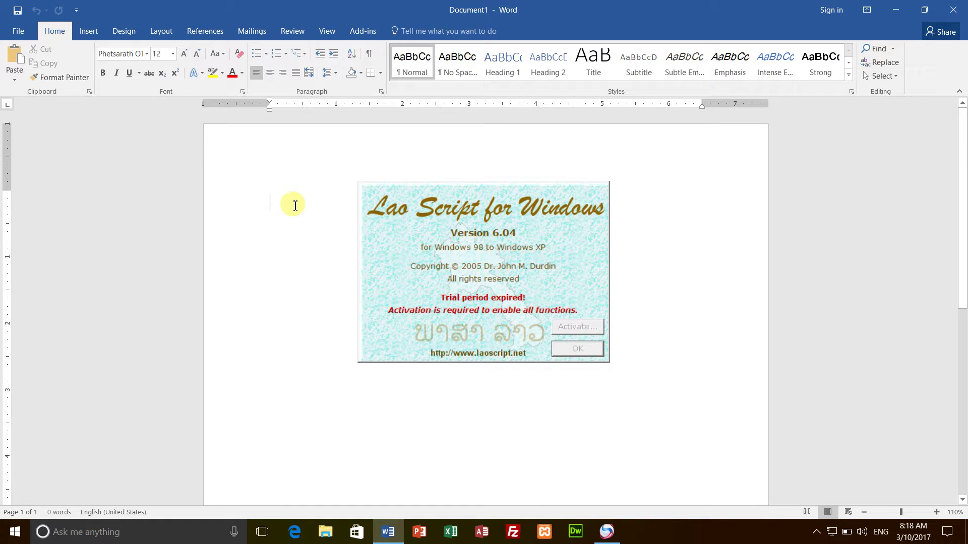
{"action": "key", "text": "alt+shift"}
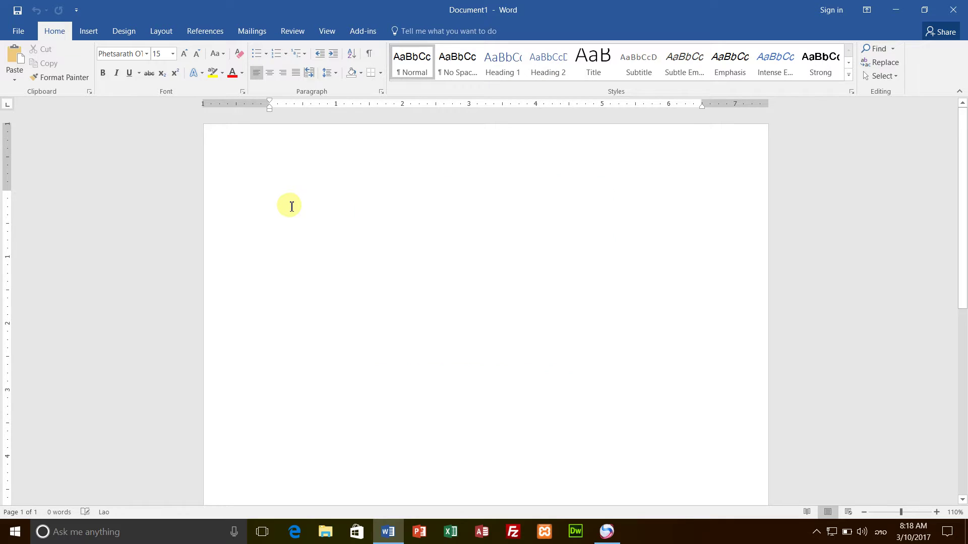
{"action": "type", "text": "ສາ"}
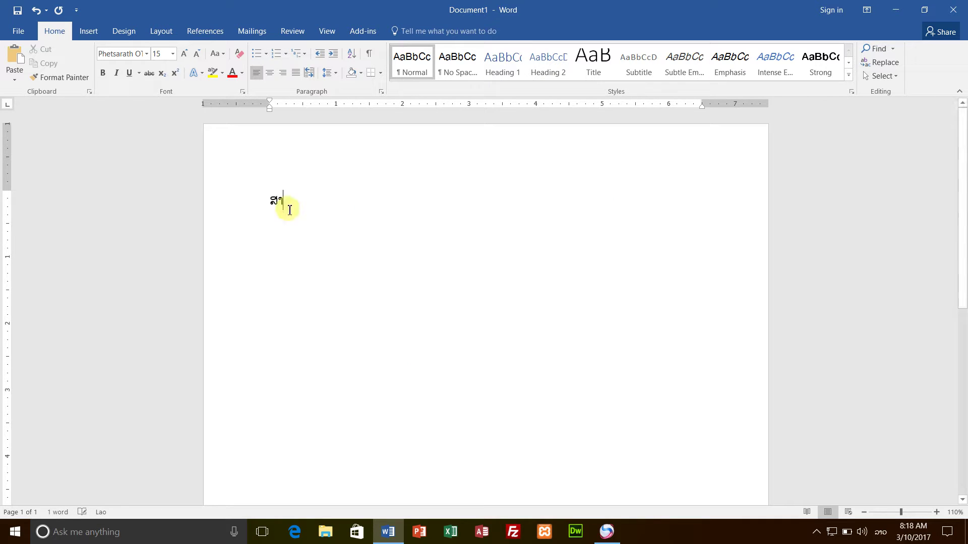
{"action": "type", "text": "ທາລະ"}
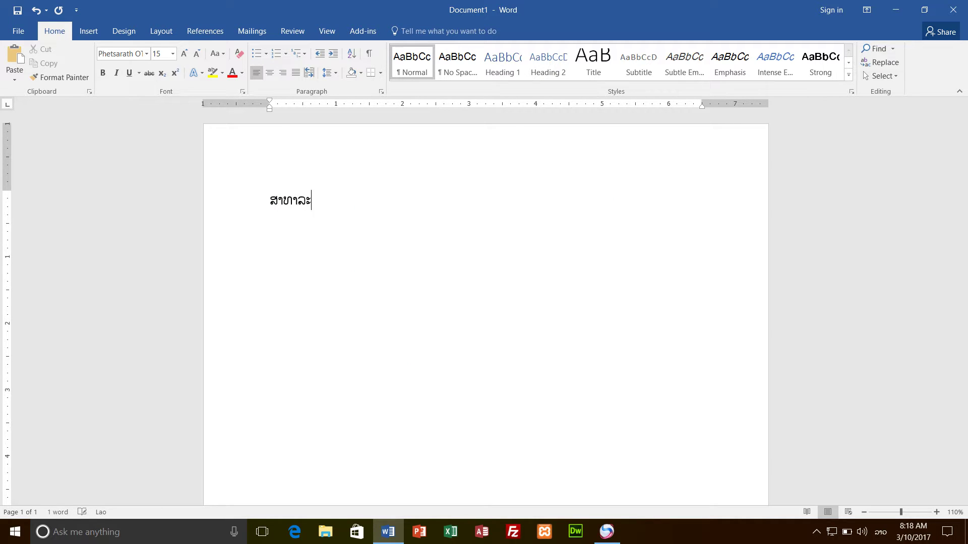
{"action": "key", "text": "BackSpace"}
{"action": "key", "text": "BackSpace"}
{"action": "key", "text": "BackSpace"}
{"action": "key", "text": "BackSpace"}
{"action": "key", "text": "BackSpace"}
{"action": "key", "text": "BackSpace"}
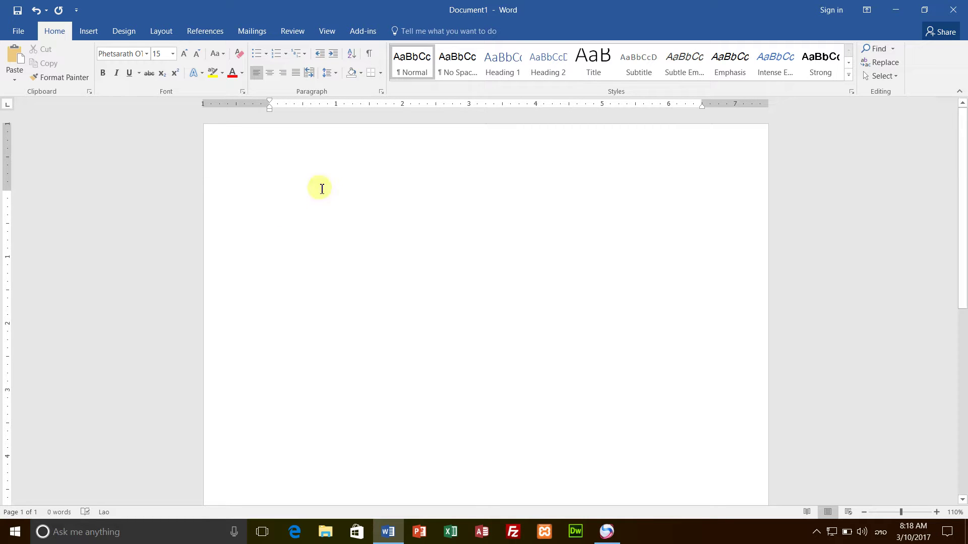
{"action": "left_click", "coordinate": [953, 10]}
{"action": "left_click", "coordinate": [488, 295]}
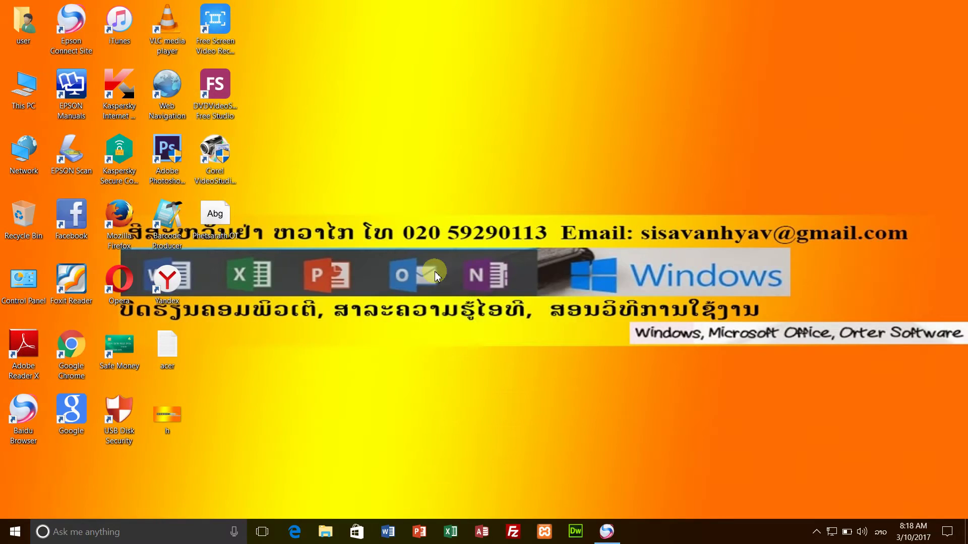
{"action": "right_click", "coordinate": [438, 269]}
{"action": "left_click", "coordinate": [464, 309]}
{"action": "right_click", "coordinate": [386, 305]}
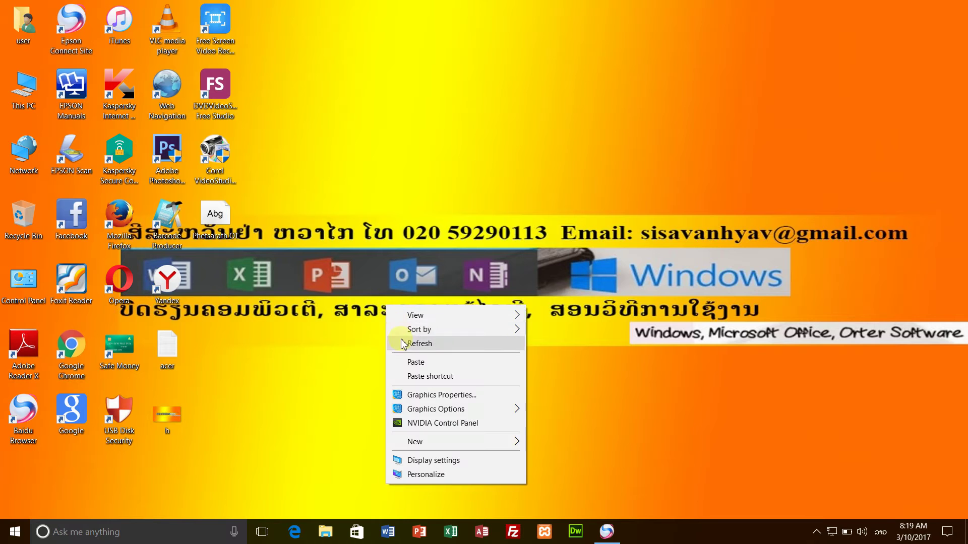
{"action": "left_click", "coordinate": [403, 343]}
{"action": "right_click", "coordinate": [391, 317]}
{"action": "left_click", "coordinate": [401, 356]}
{"action": "right_click", "coordinate": [381, 315]}
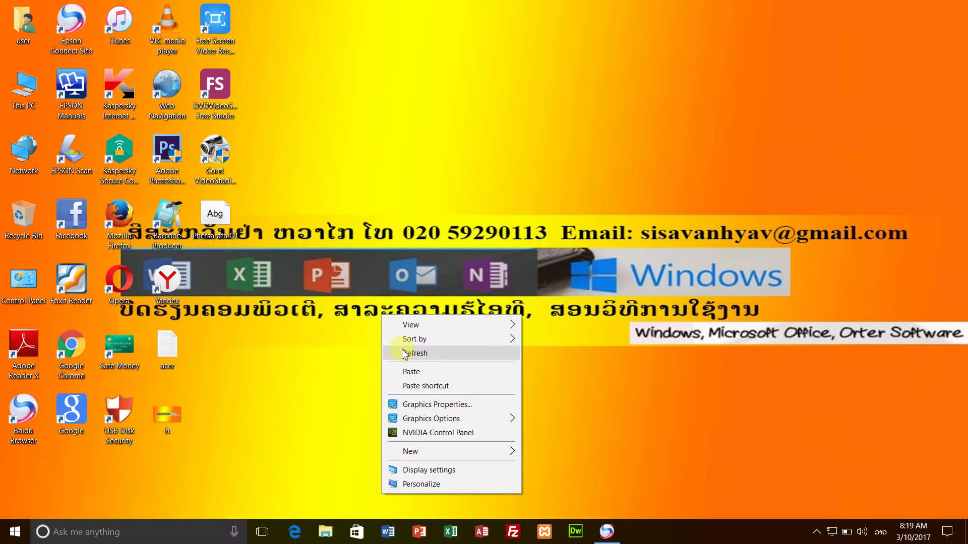
{"action": "left_click", "coordinate": [403, 353]}
{"action": "right_click", "coordinate": [373, 298]}
{"action": "left_click", "coordinate": [394, 338]}
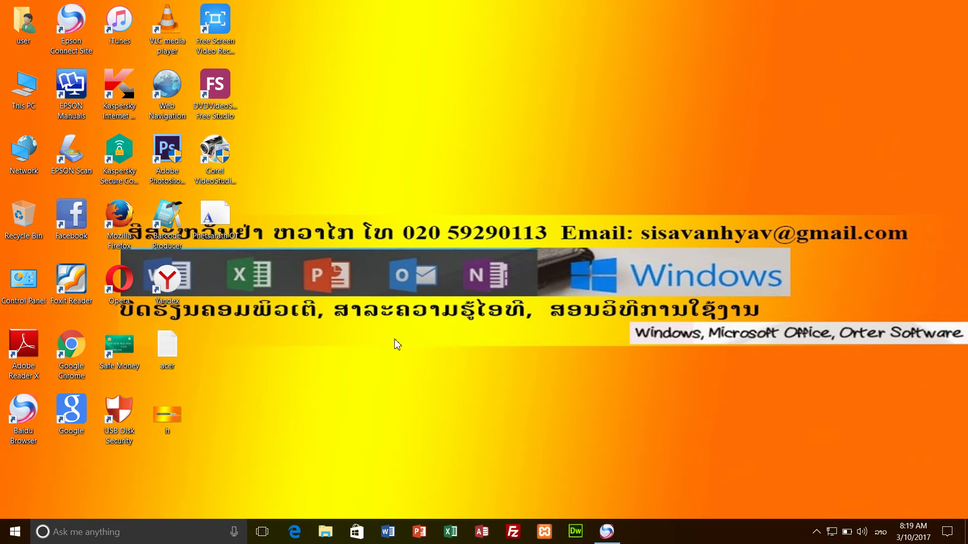